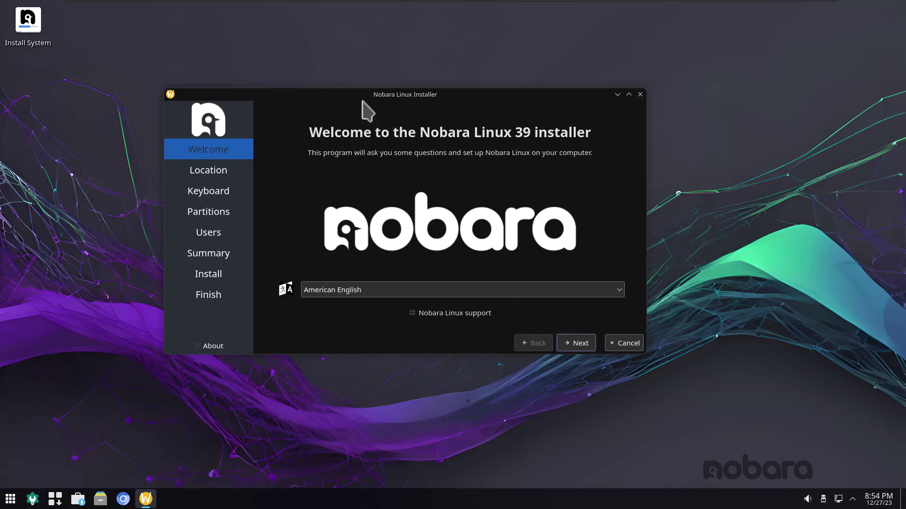
Accept the default language, Detroit timezone and English (US) keyboard, then select Erase disk for the 19.99 GiB drive.
drag(465, 98, 515, 122)
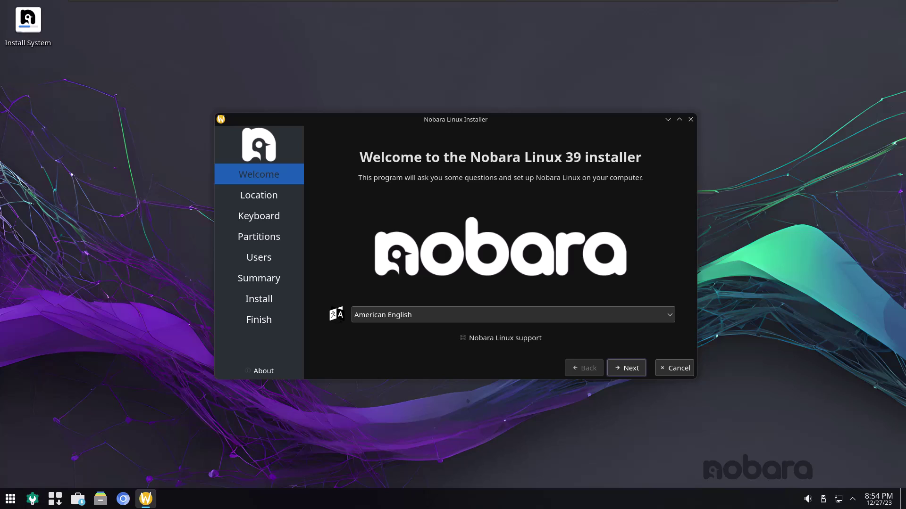
click(627, 369)
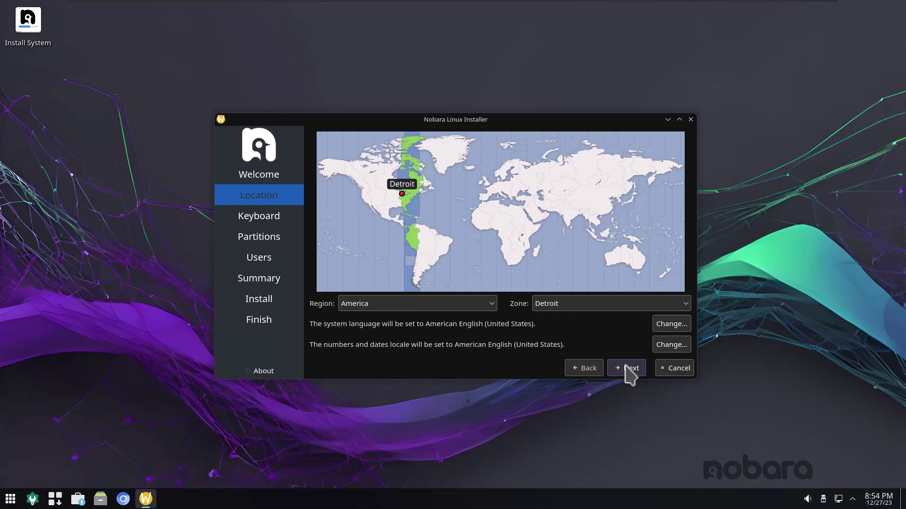
click(629, 369)
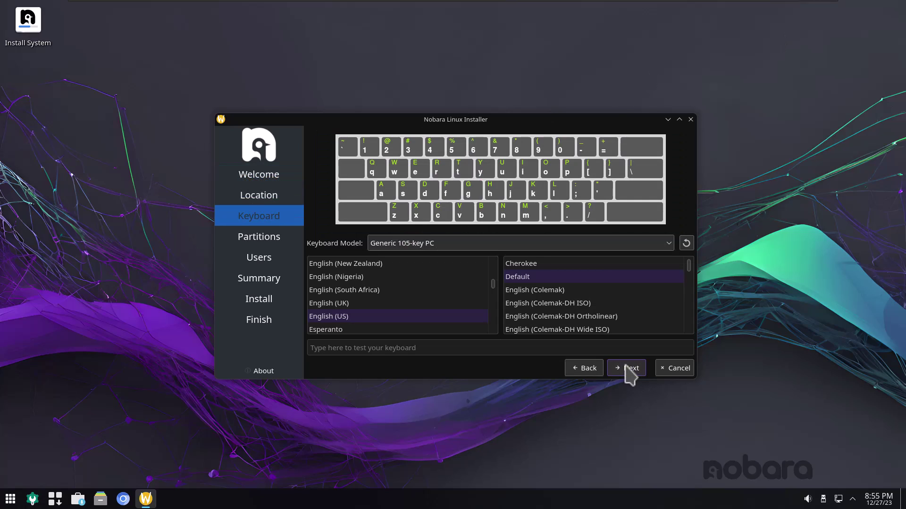
click(629, 368)
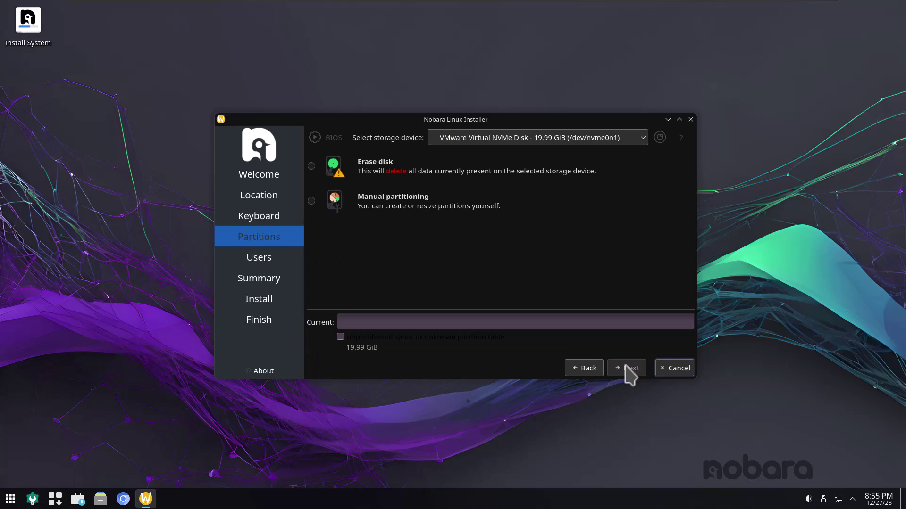
click(312, 166)
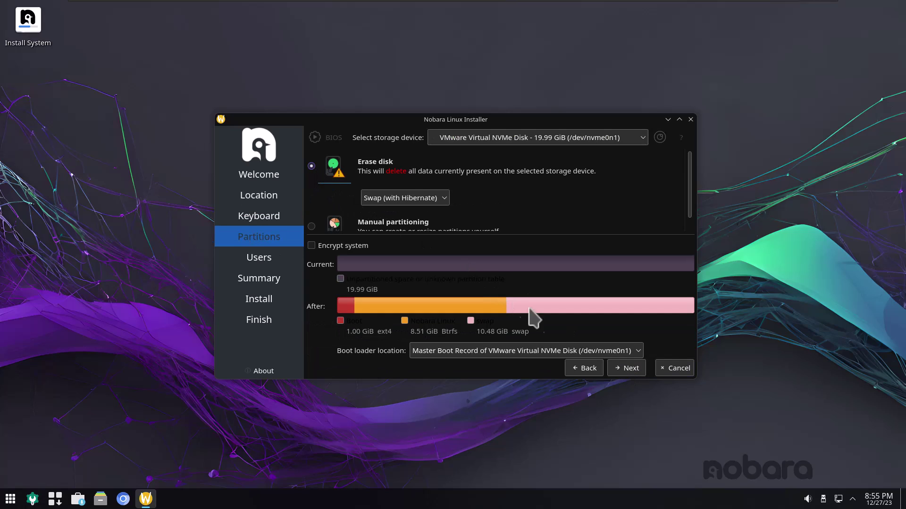
Create the user account with the user's name and a matching password, continuing to the install summary.
click(622, 369)
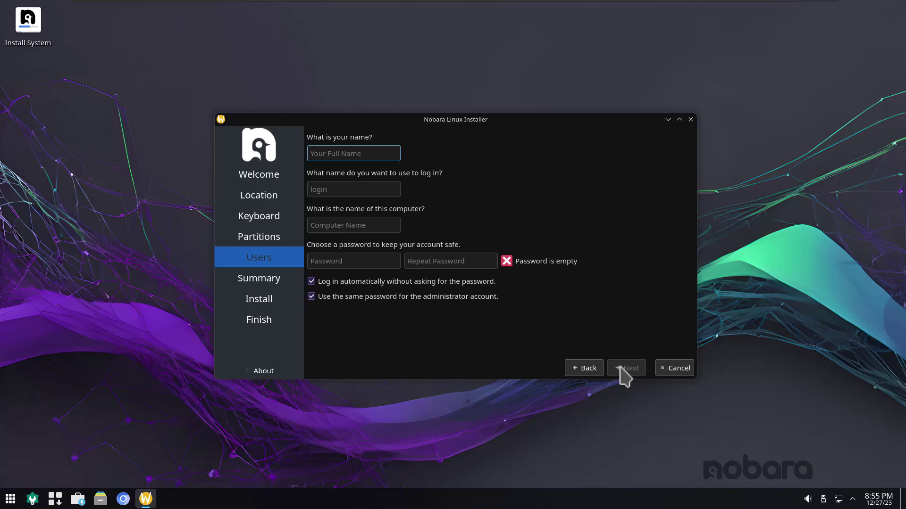
text(randy)
key(Tab)
key(Tab)
key(Tab)
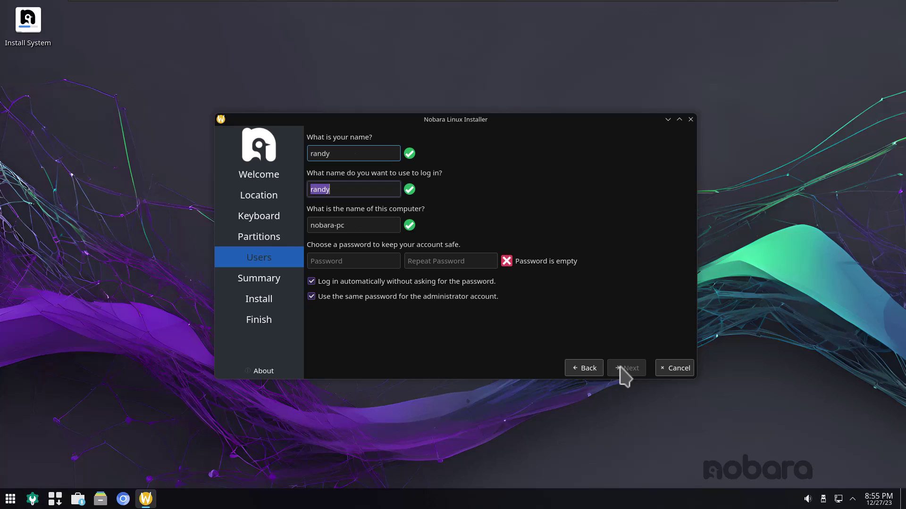
text(password)
key(Tab)
text(passw)
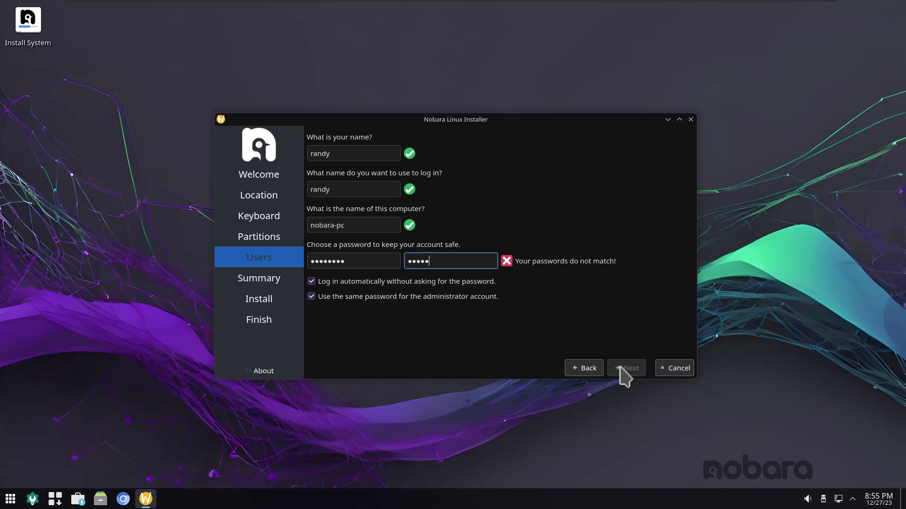
text(ord)
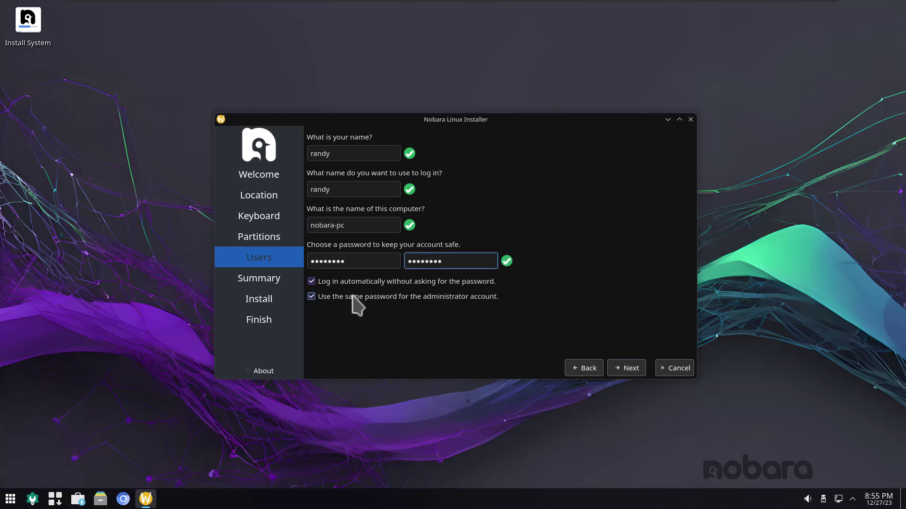
click(626, 367)
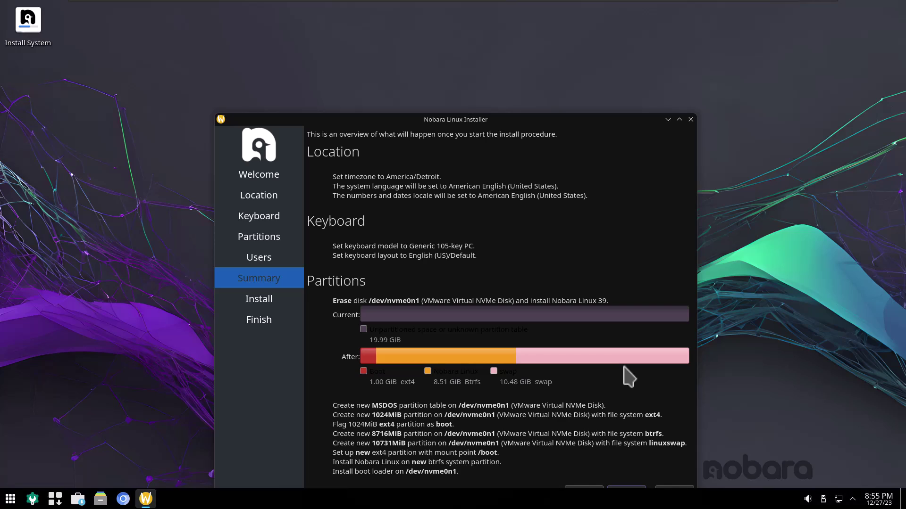
drag(581, 120, 580, 34)
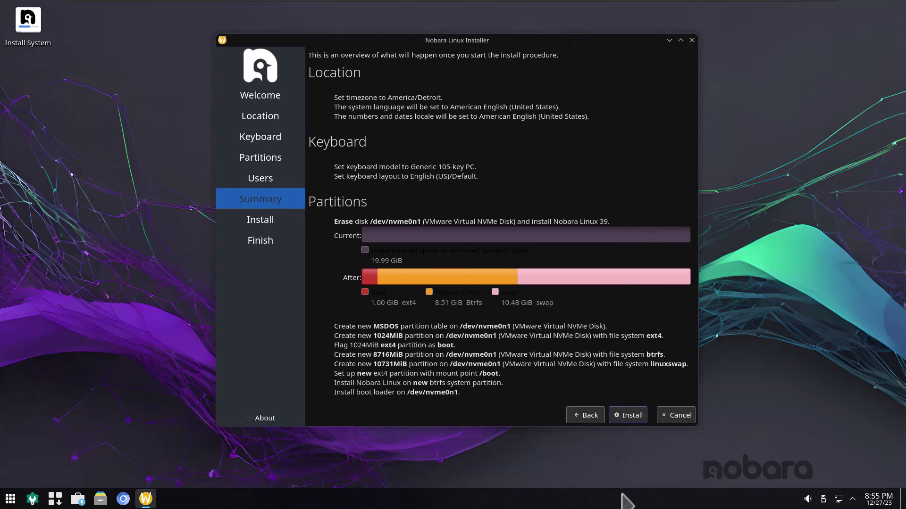
Start the Nobara Linux 39 installation from the Summary page and let it complete.
click(623, 415)
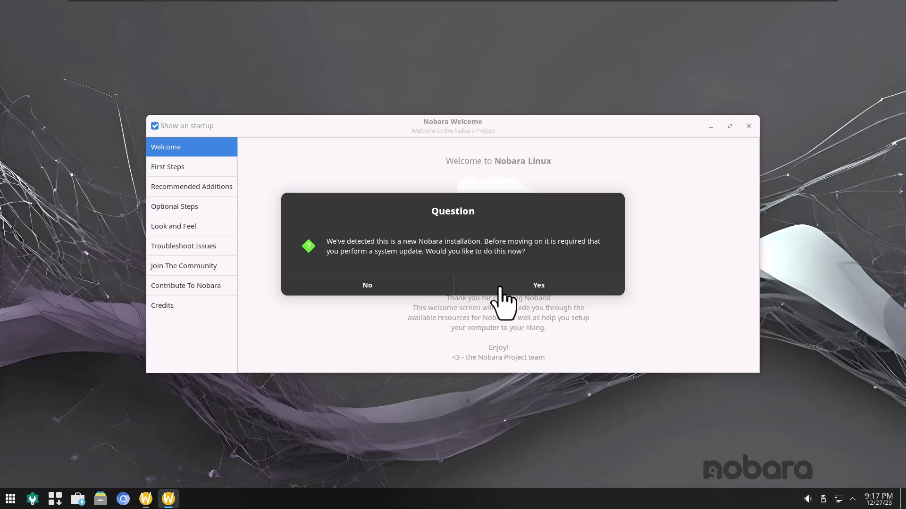
Agree to the required system update and authorise it with the administrator password.
click(542, 286)
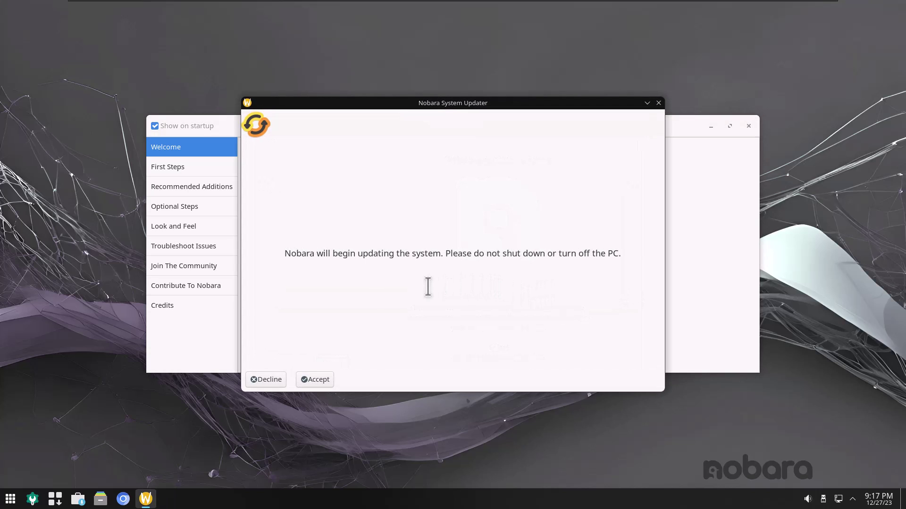
click(330, 380)
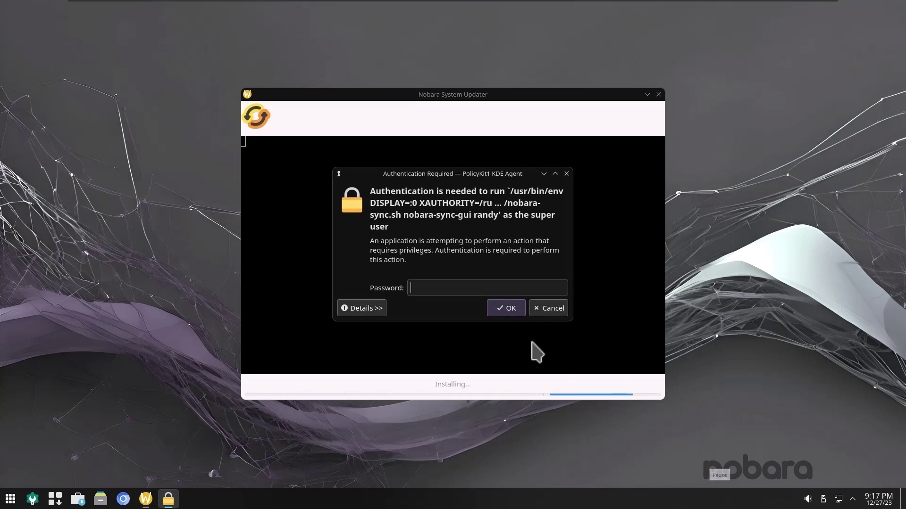
text(****)
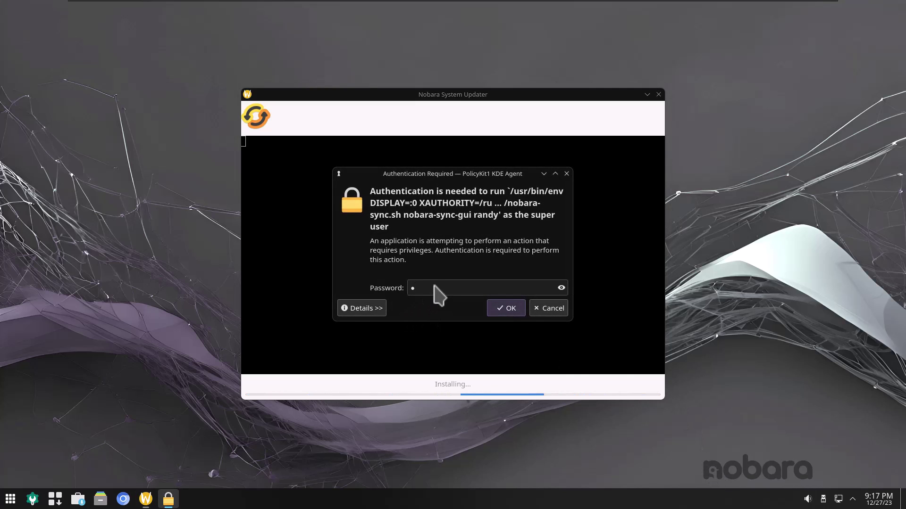
text(**)
key(Return)
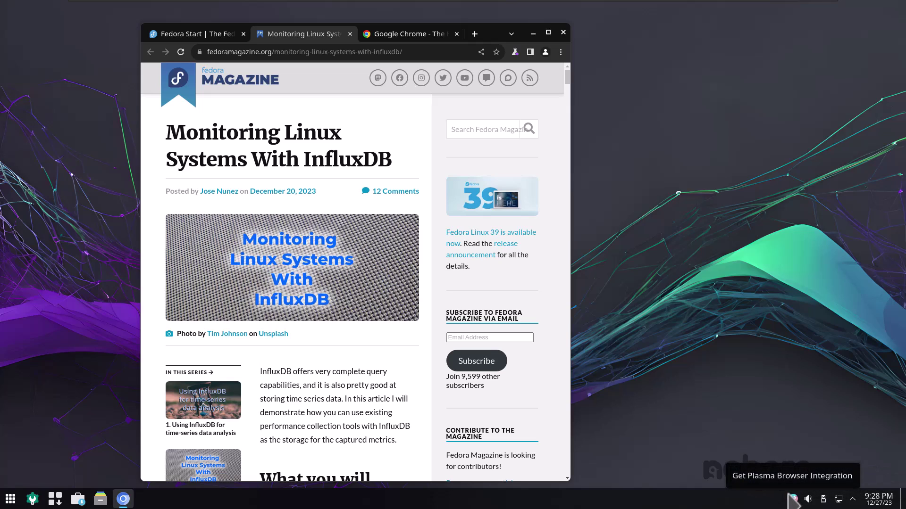
Search the Chrome Web Store for 'plasma' via Chromium's Manage Extensions page, then launch System Settings.
click(516, 51)
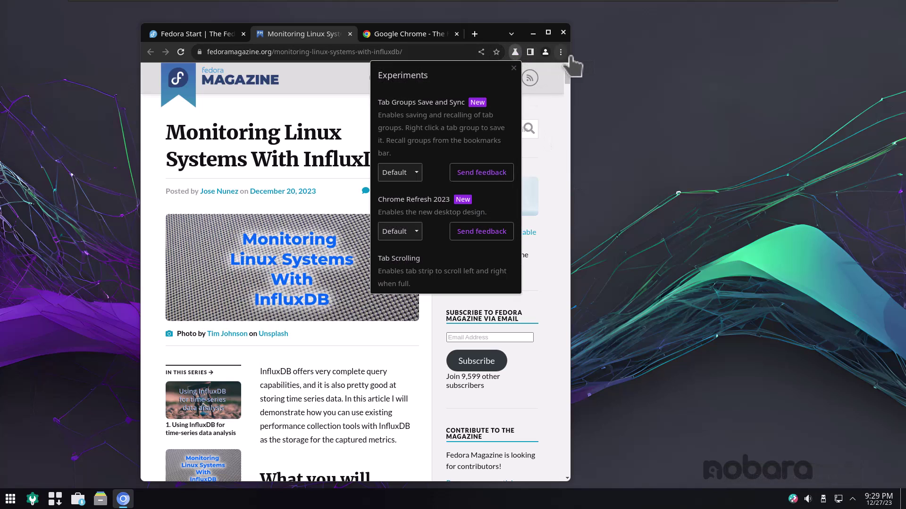
click(560, 52)
mouse_move(471, 174)
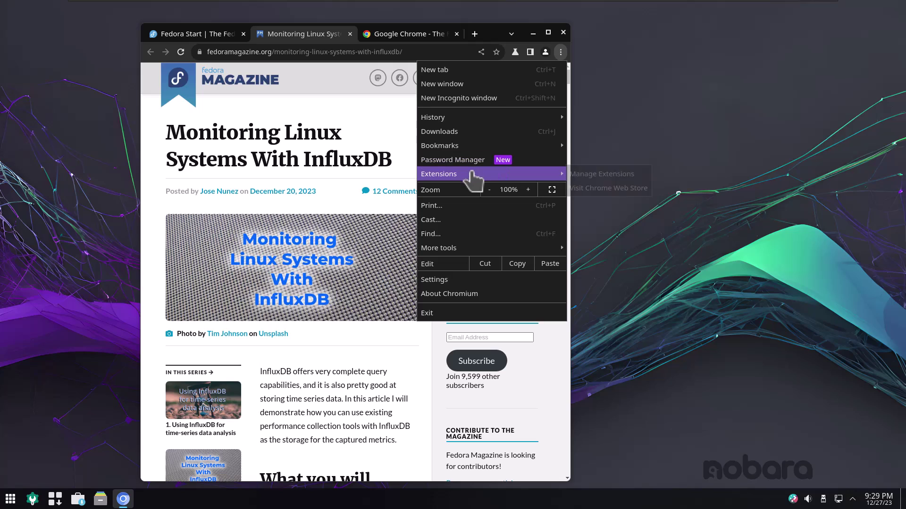
click(590, 175)
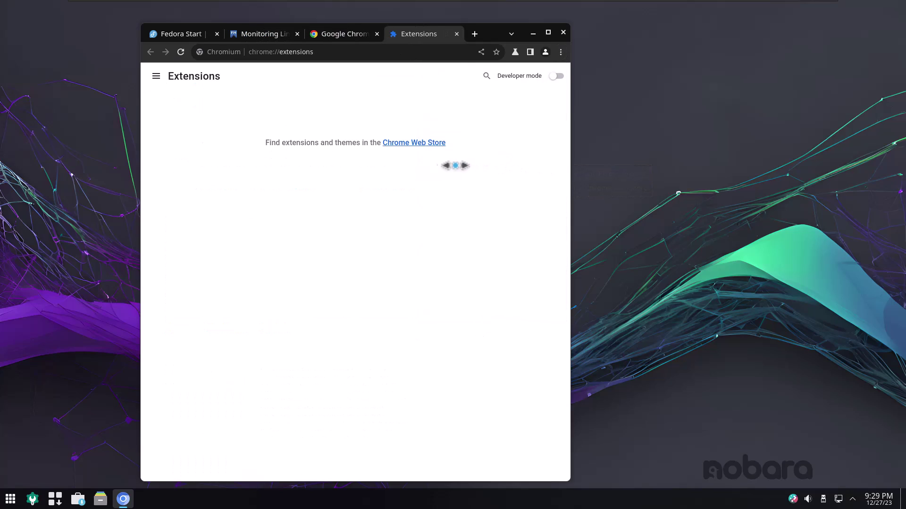
click(412, 142)
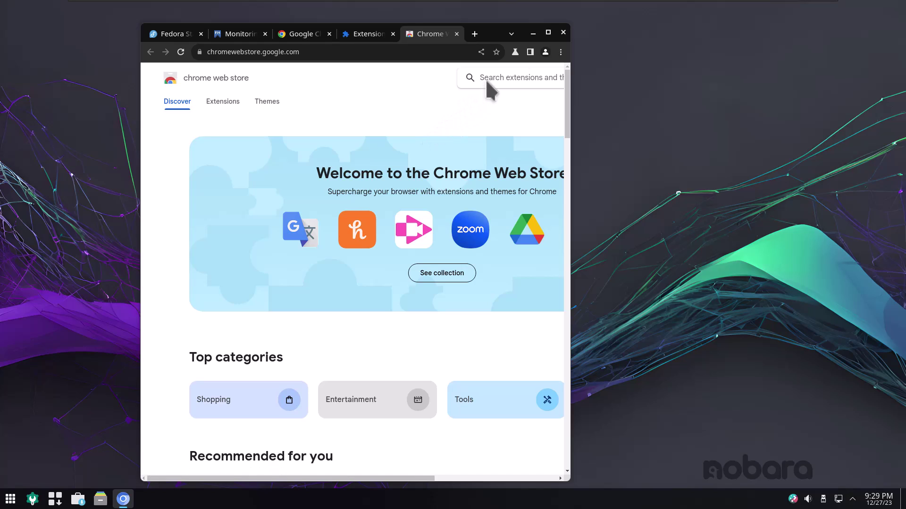
text(plasma)
key(Return)
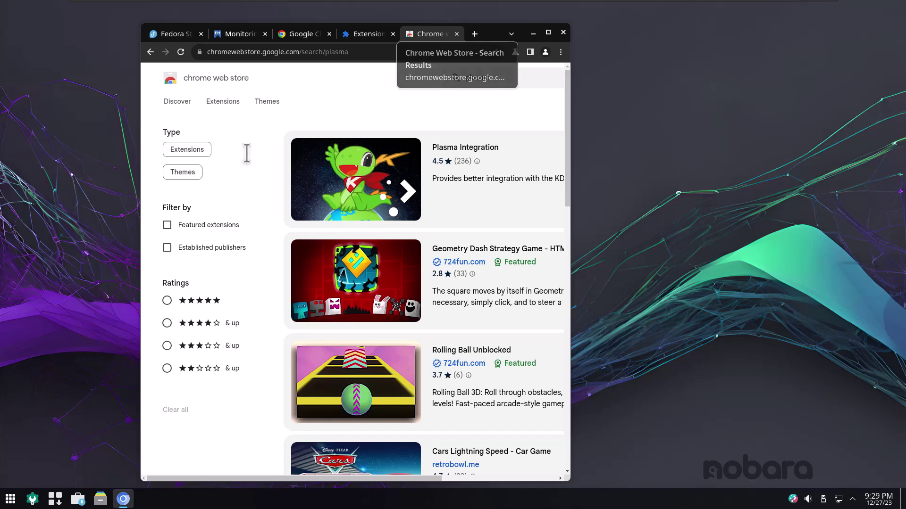
click(31, 500)
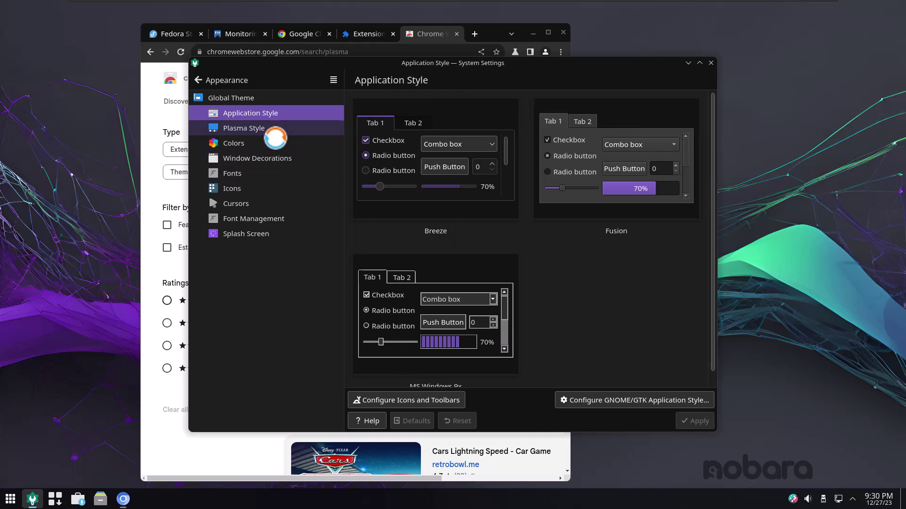
Look through the Plasma Style, Colors, Window Decorations and Fonts pages, then close System Settings.
click(276, 137)
click(277, 147)
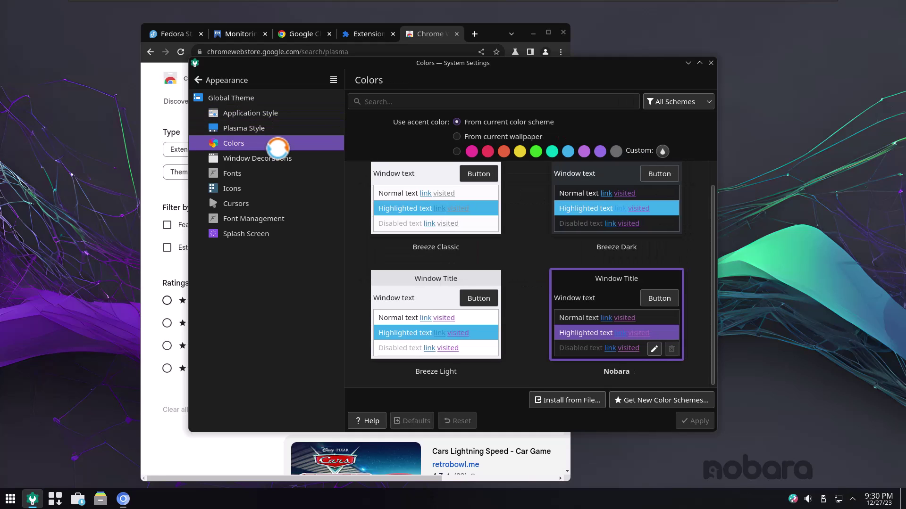
click(276, 159)
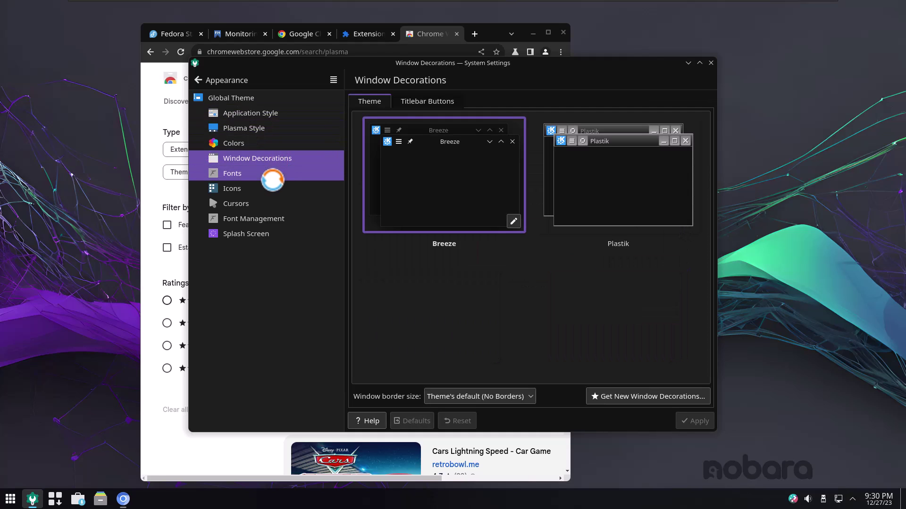
click(273, 179)
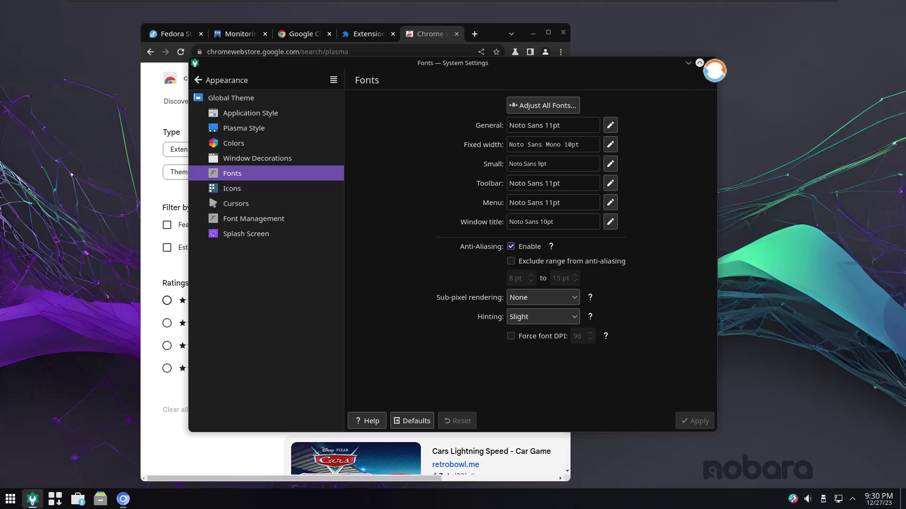
click(700, 62)
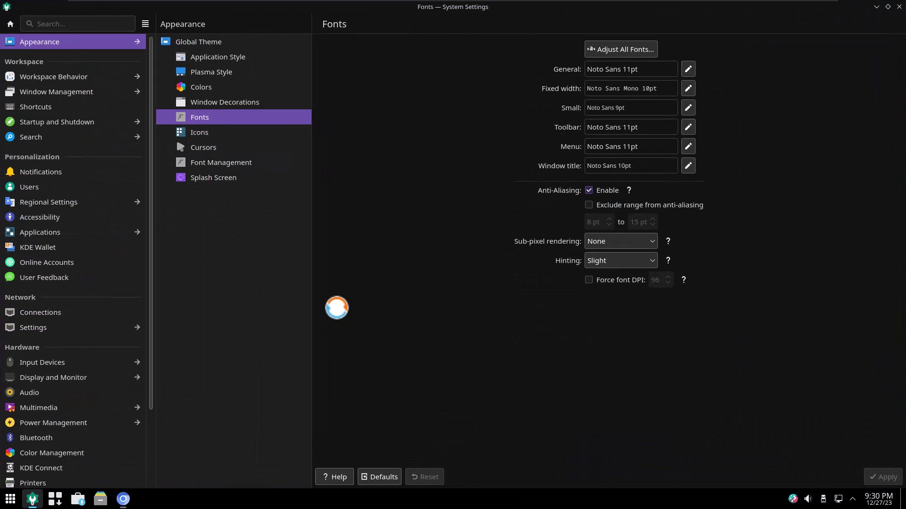
click(899, 7)
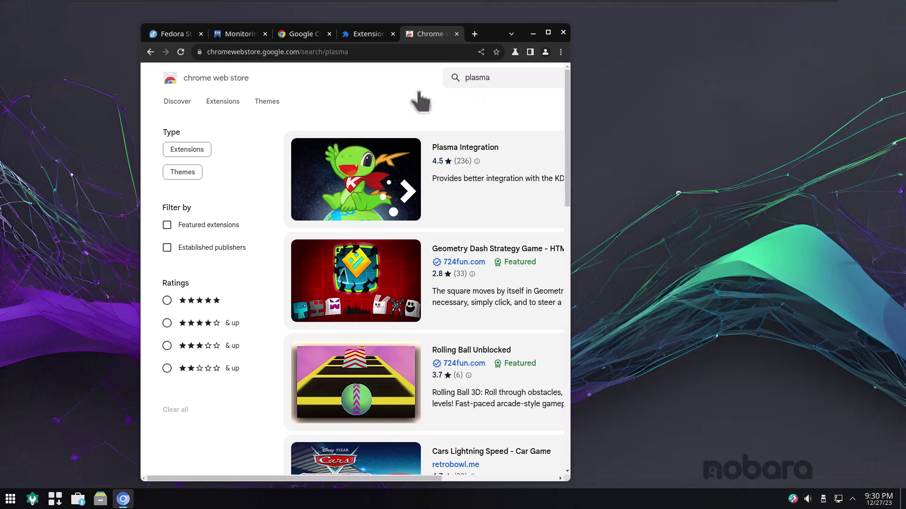
Open the Nobara package manager, then browse the installed apps in the Application Launcher.
click(59, 502)
click(14, 499)
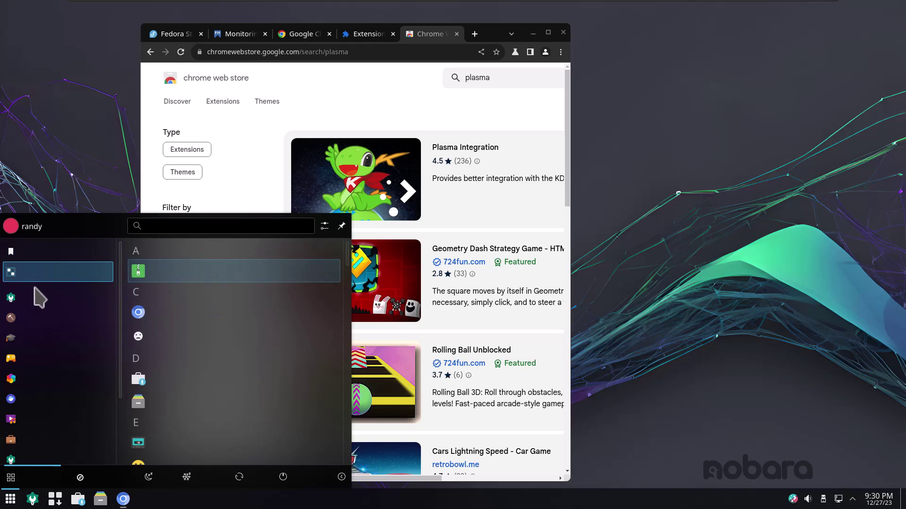
scroll(51, 280, down, 3)
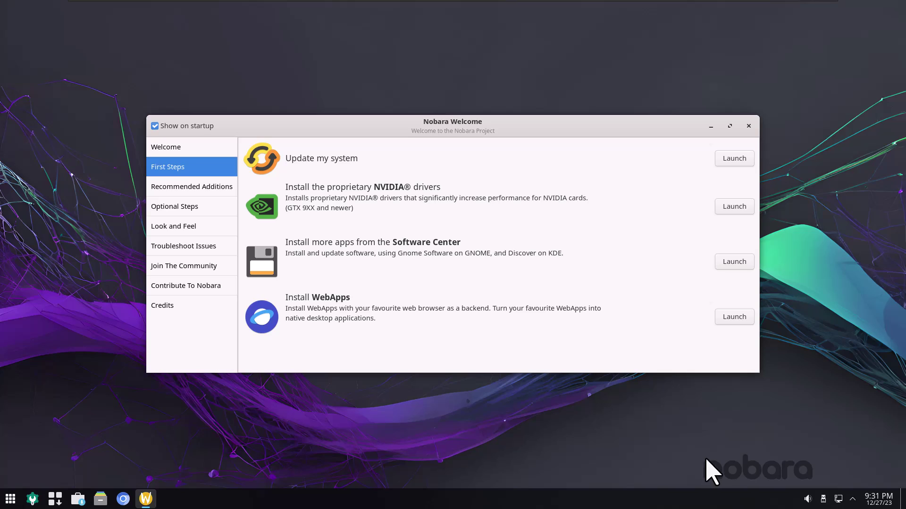
Install OBS Studio from Recommended Additions and minimise the Konsole window running the install.
click(196, 185)
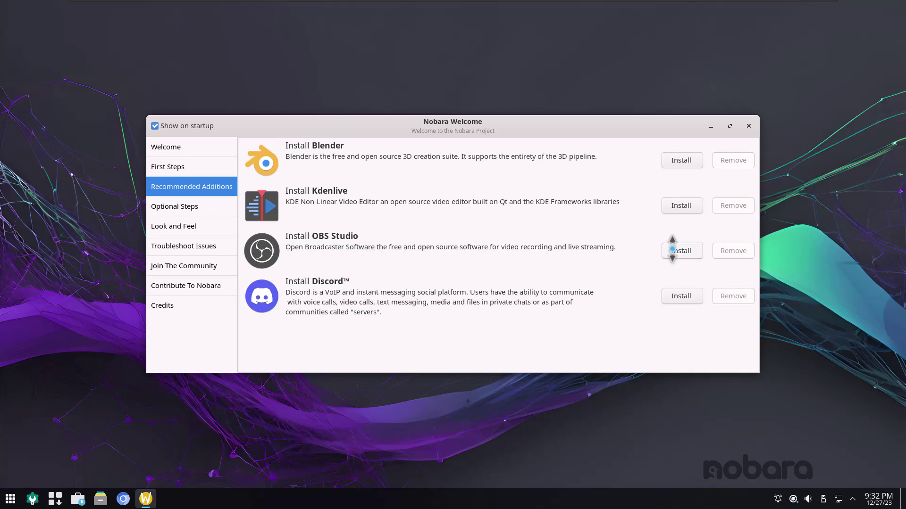
click(672, 250)
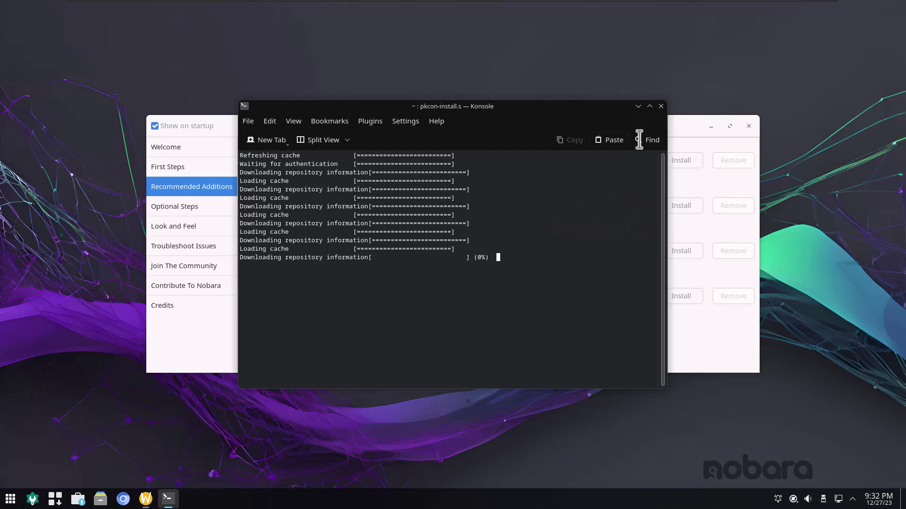
click(637, 106)
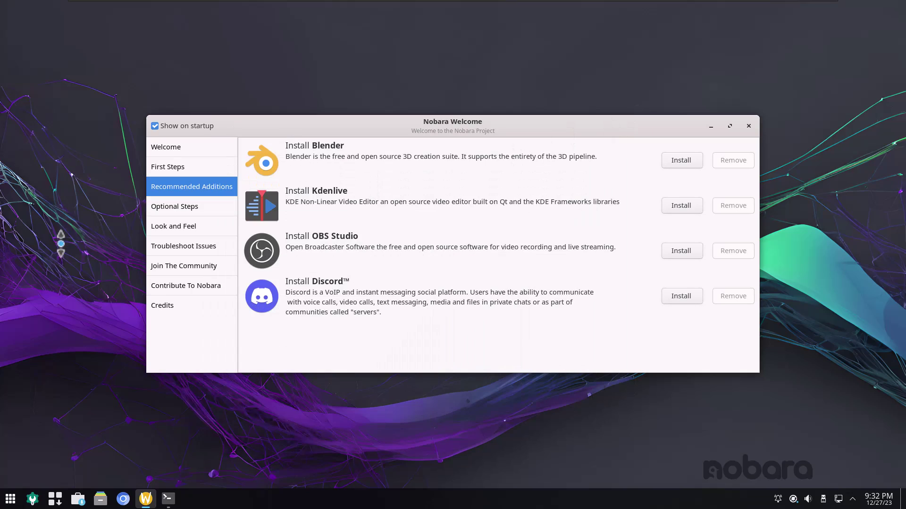
Browse the Optional Steps, Look and Feel, Troubleshoot, Community, Contribute and Credits pages.
click(168, 200)
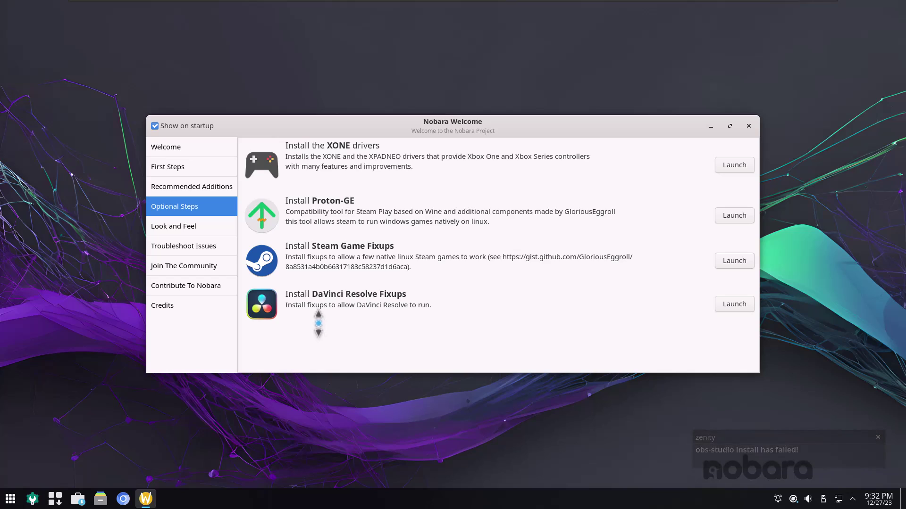
click(177, 228)
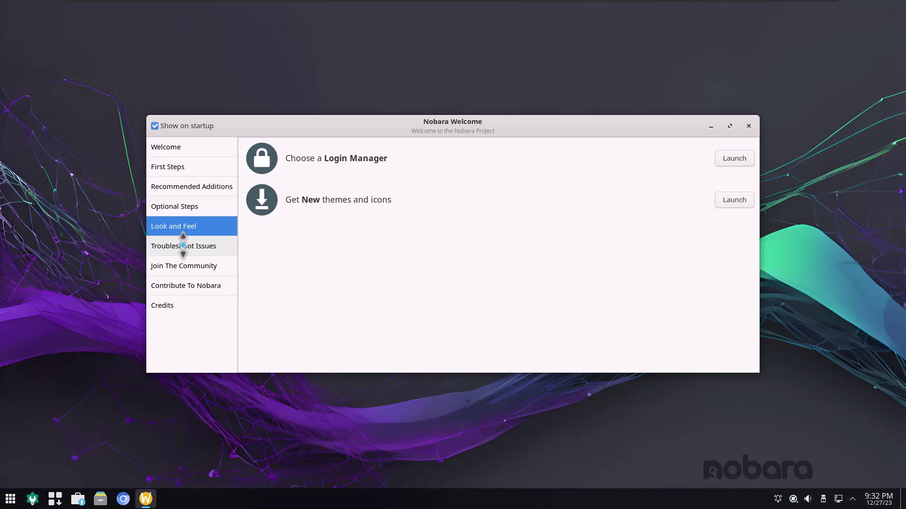
click(183, 244)
click(151, 265)
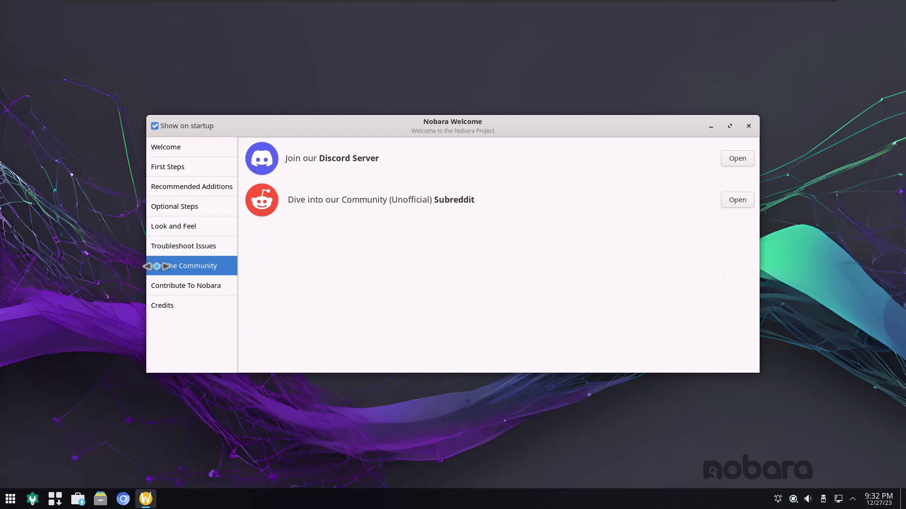
click(160, 283)
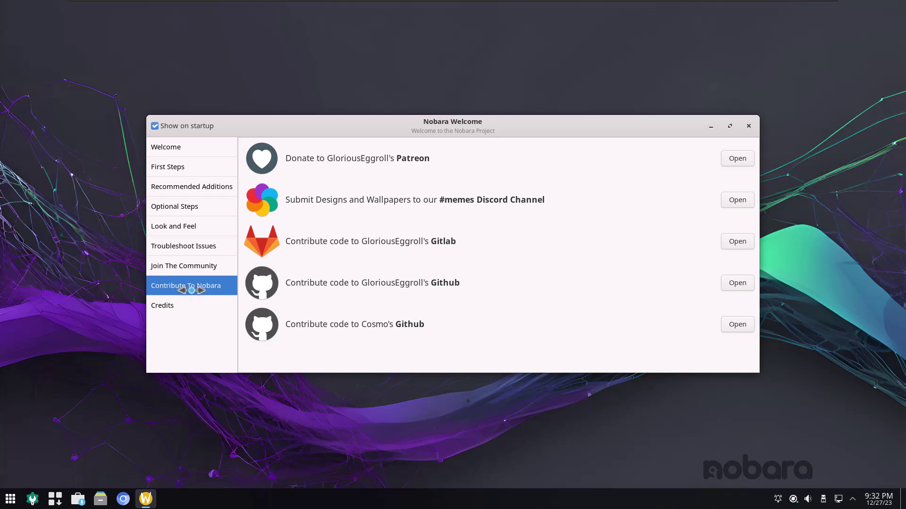
click(170, 301)
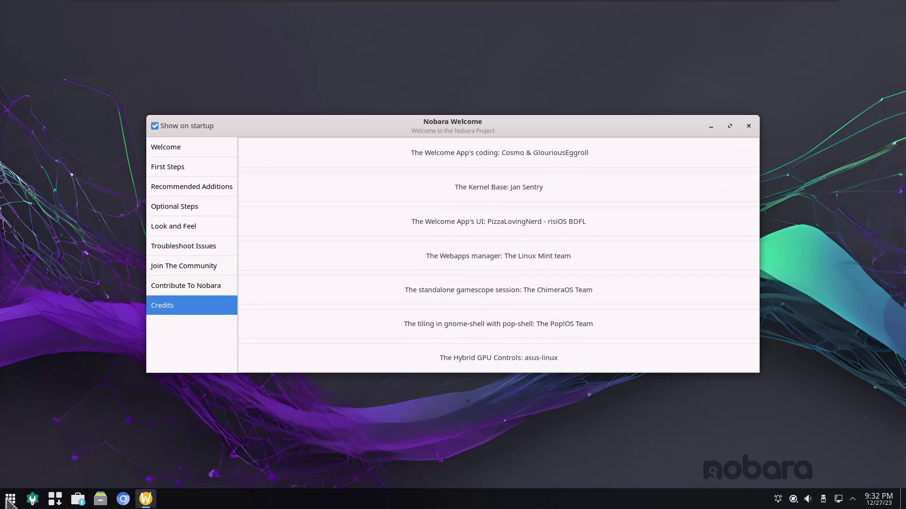
click(10, 499)
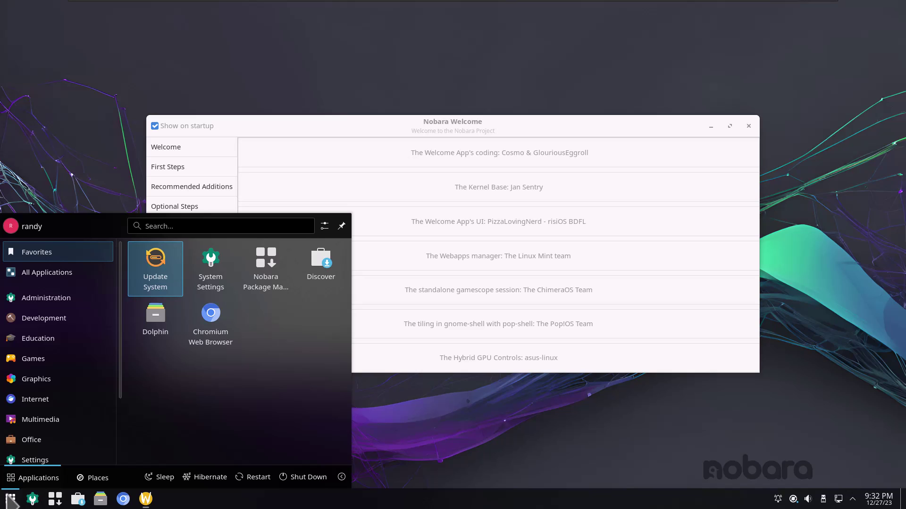
Launch Timeshift from a 'time' launcher search and authorise it with the password.
text(time)
key(Return)
text(•••••••)
key(Return)
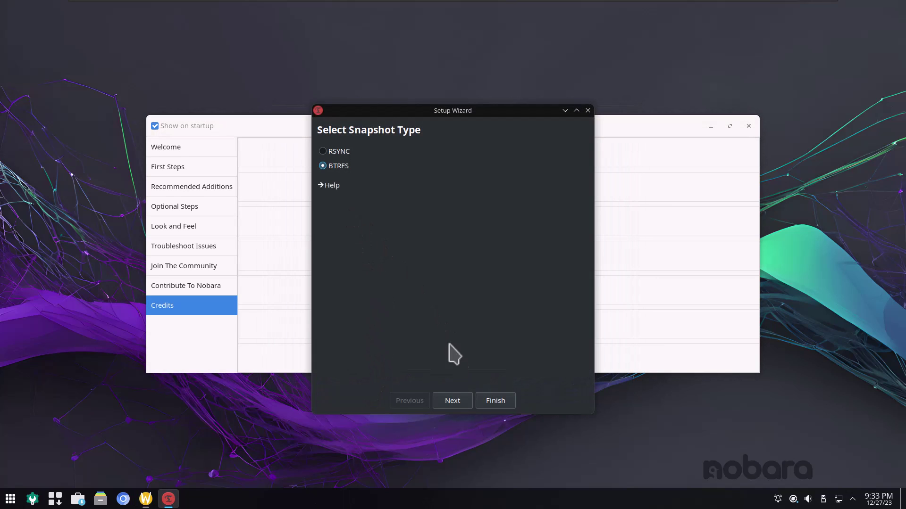
click(461, 404)
click(460, 399)
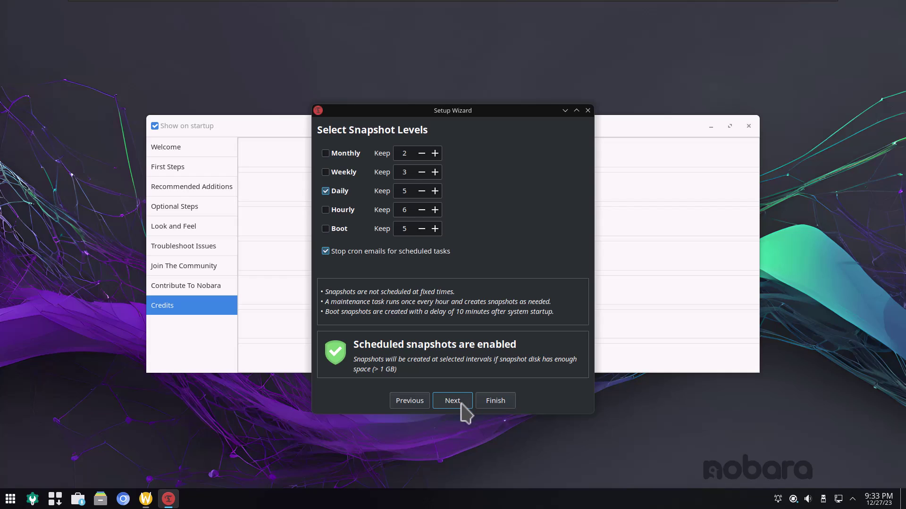
click(453, 401)
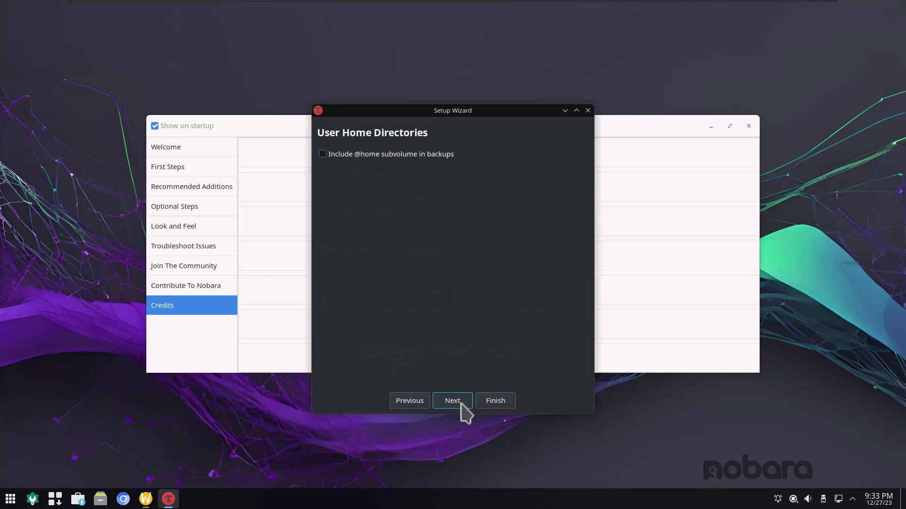
click(390, 156)
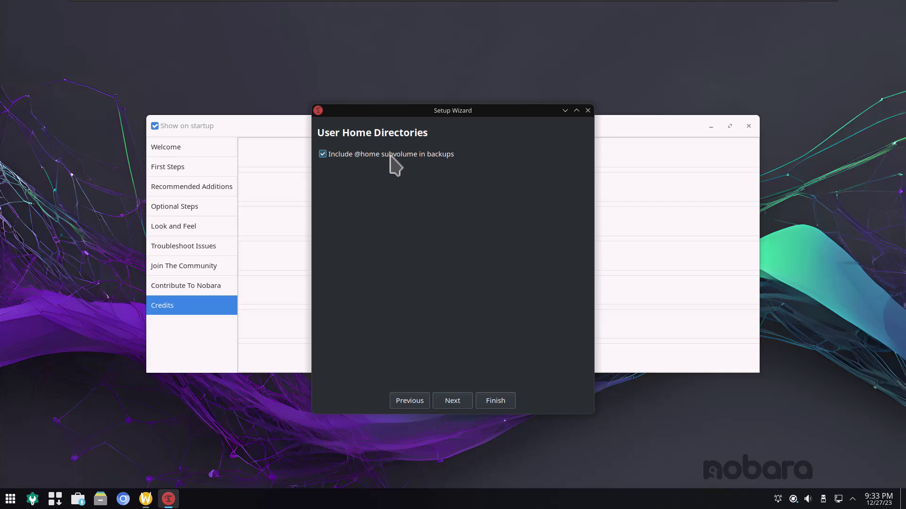
click(452, 402)
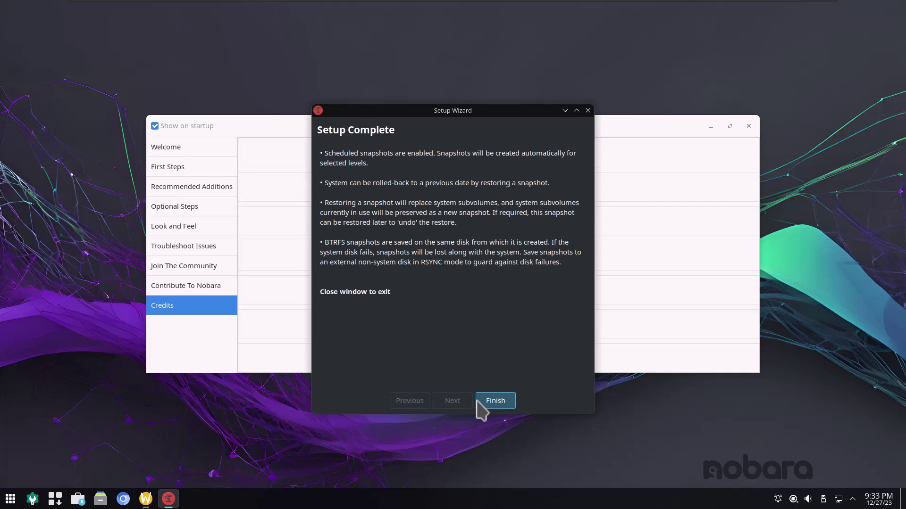
click(485, 405)
click(293, 141)
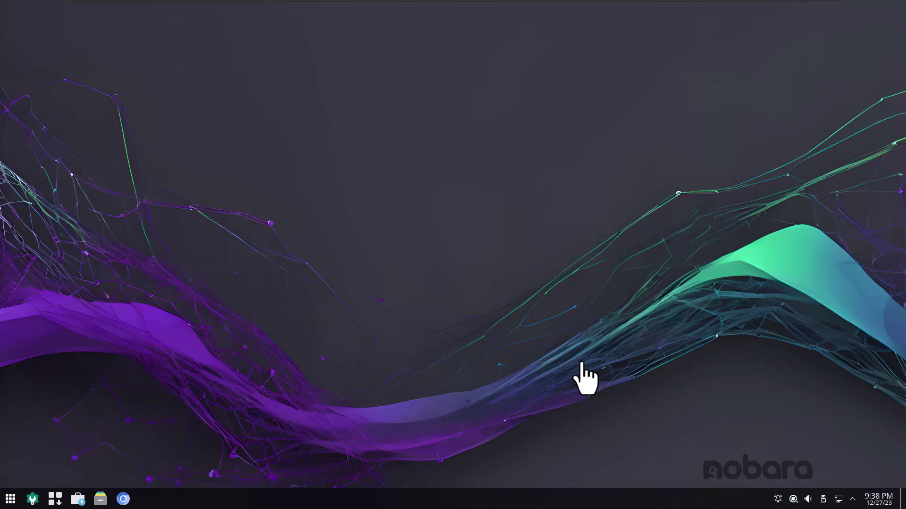
Browse the desktop context menu's Add Panel and Create New submenus, then dismiss the menu.
right_click(574, 334)
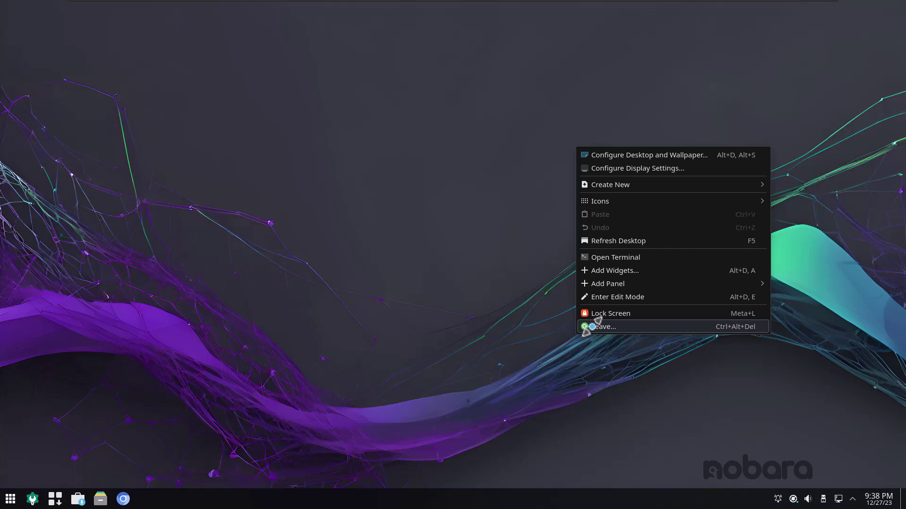
mouse_move(592, 284)
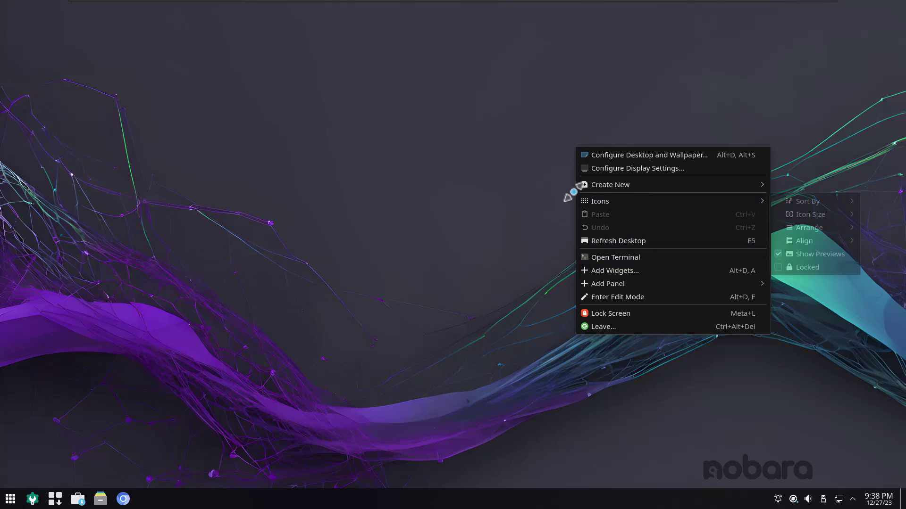
mouse_move(592, 184)
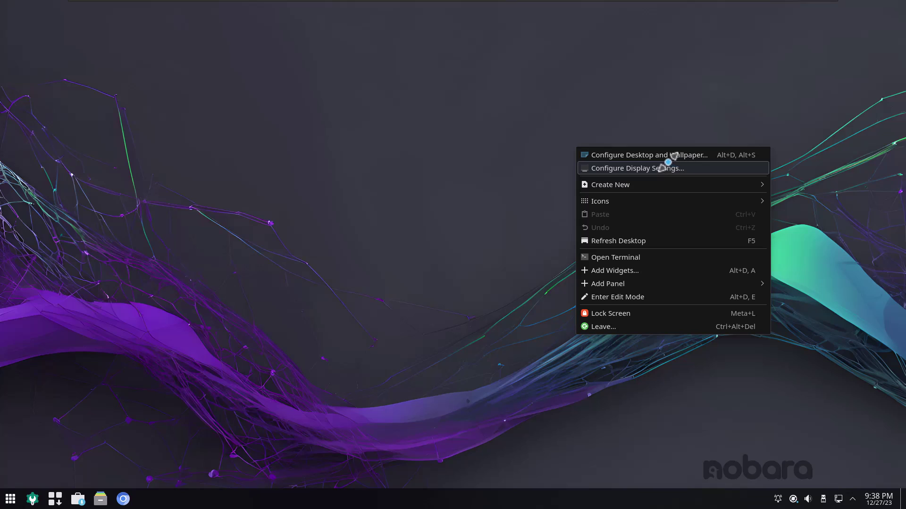
click(457, 158)
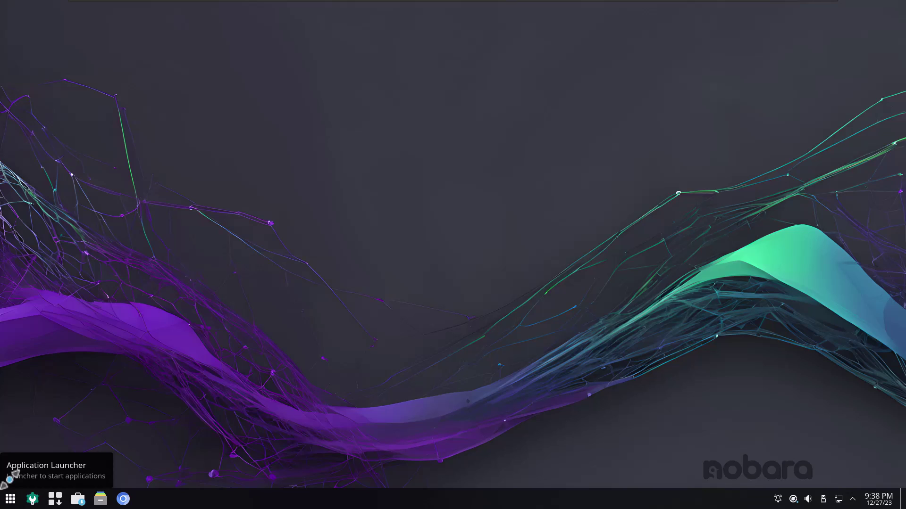
Browse the Application Launcher categories to the Internet list showing Chromium, KDE Connect, Steam and Web Apps.
click(5, 491)
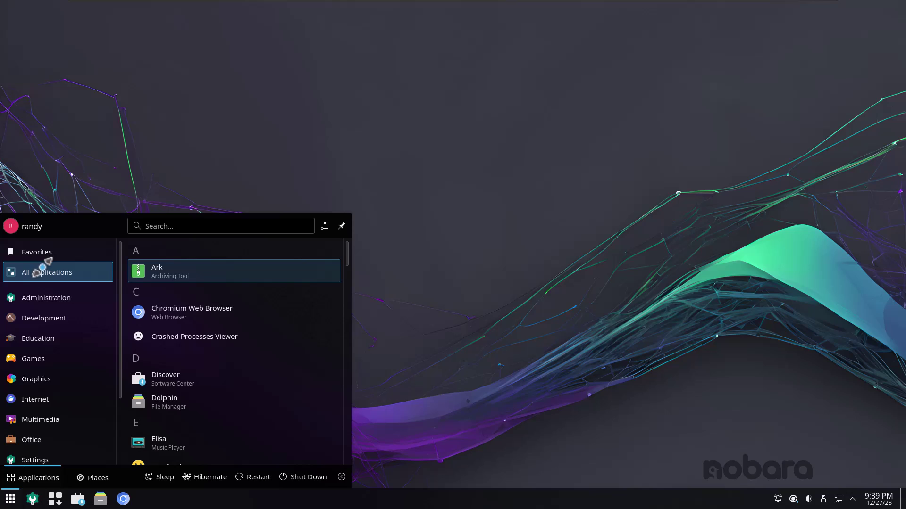
mouse_move(40, 292)
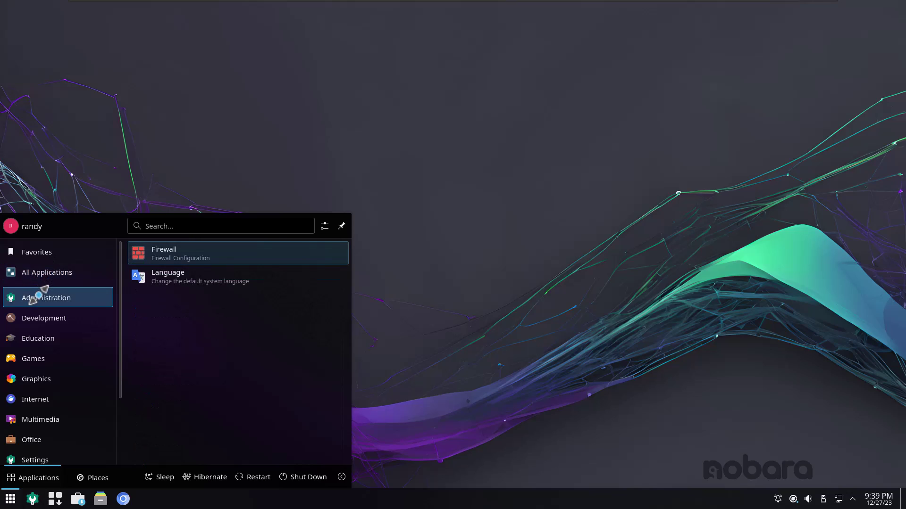
mouse_move(40, 318)
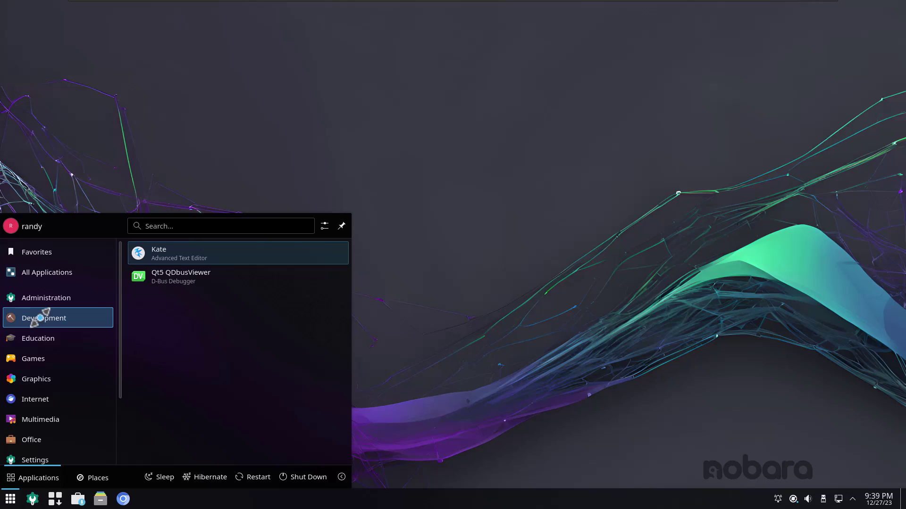
mouse_move(42, 339)
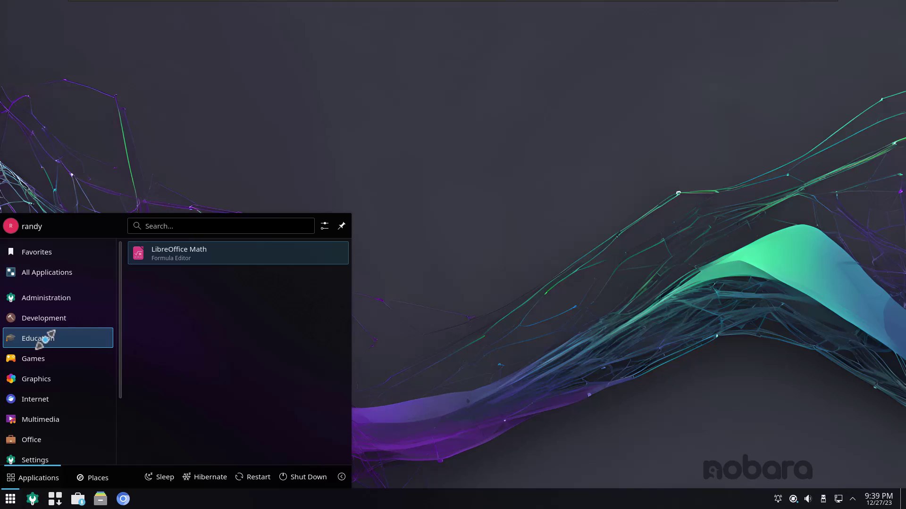
mouse_move(50, 359)
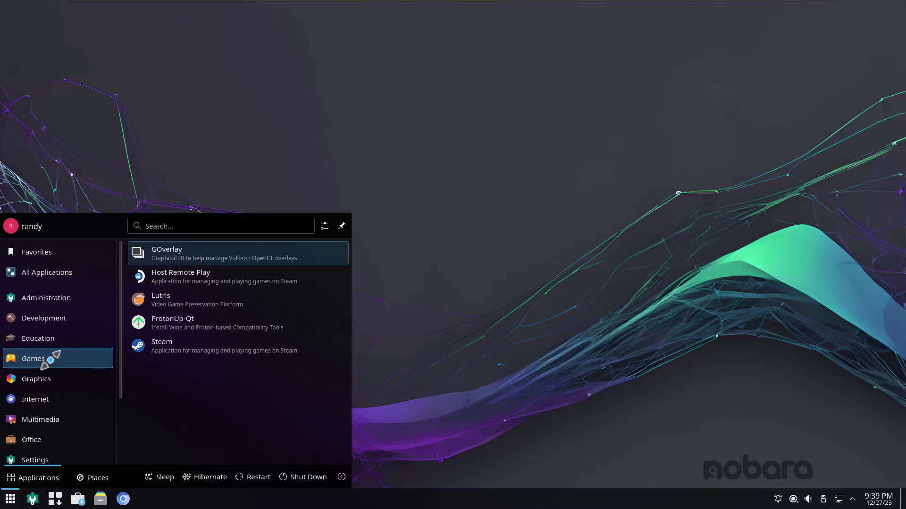
click(46, 376)
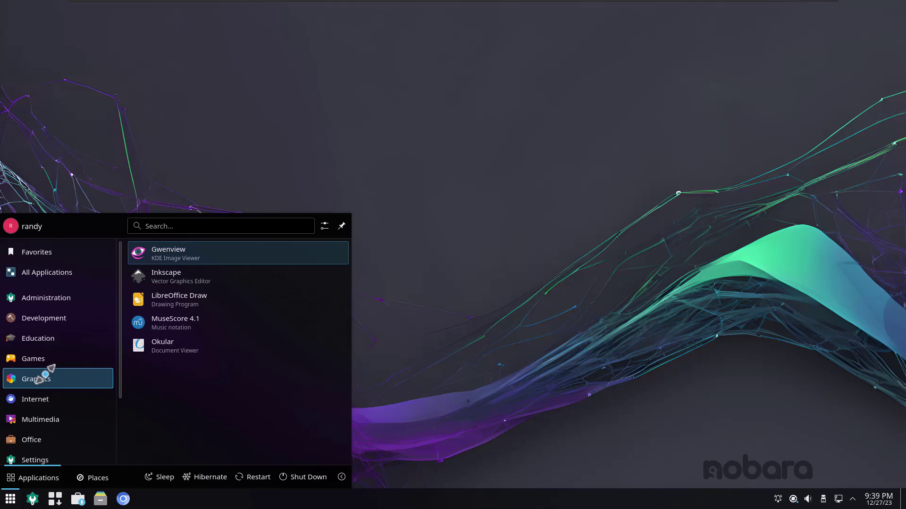
mouse_move(37, 390)
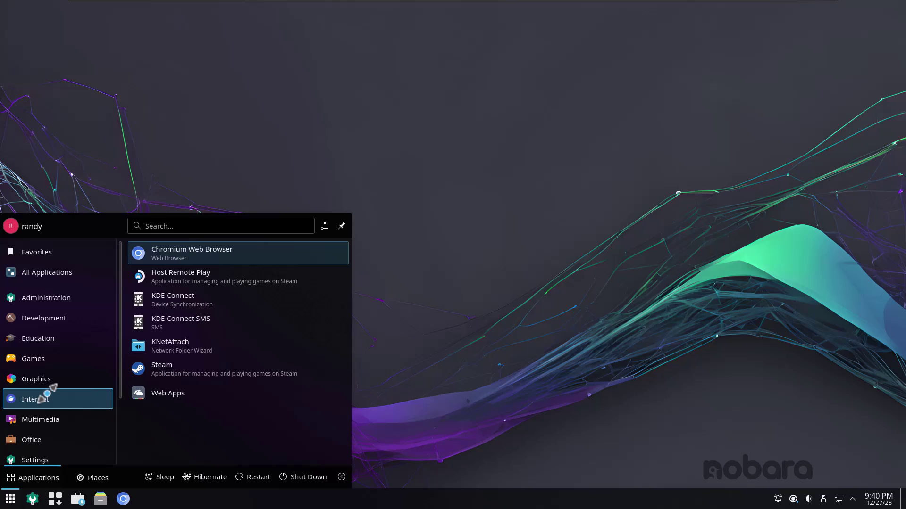
Launch Chromium, decline the KDE Wallet prompt, view Sync and Google services settings, then close it.
click(197, 254)
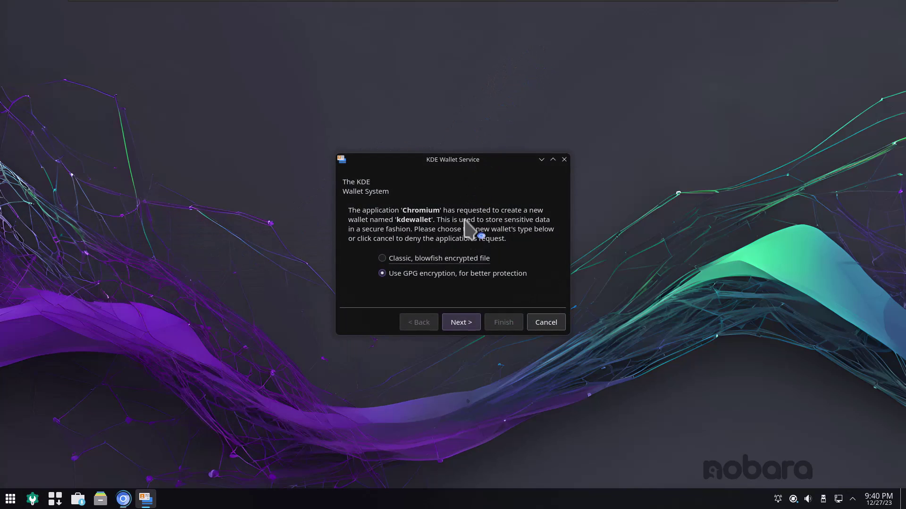
click(541, 321)
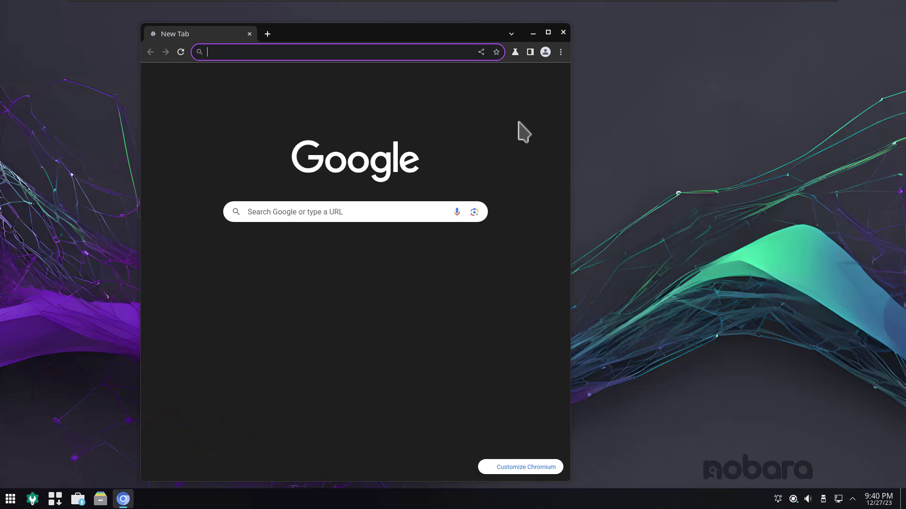
click(560, 51)
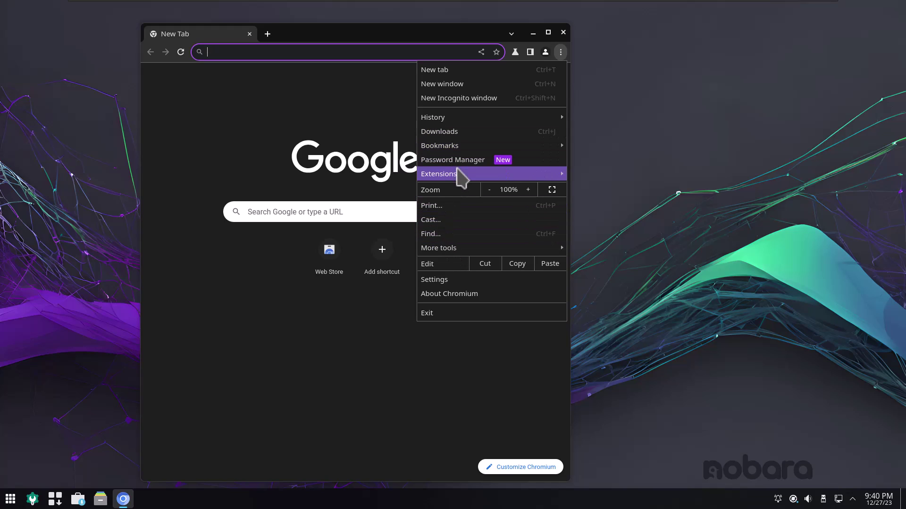
click(454, 280)
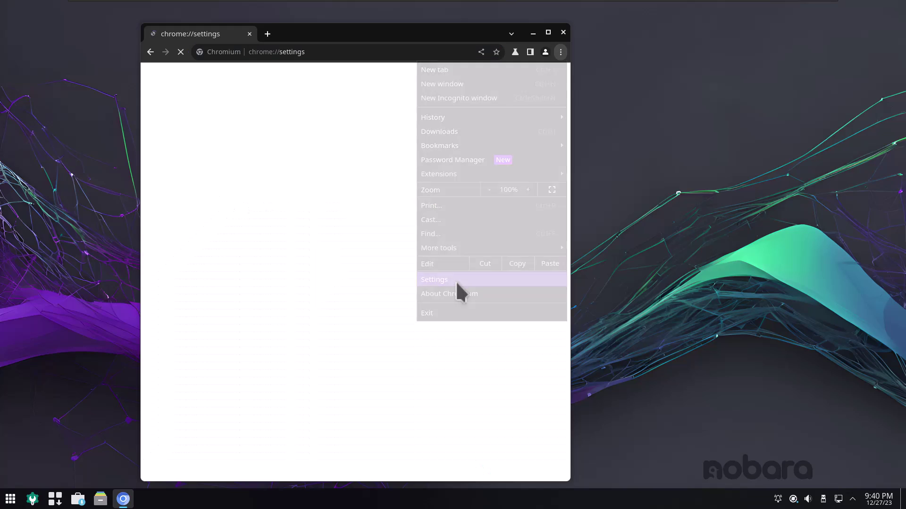
click(244, 162)
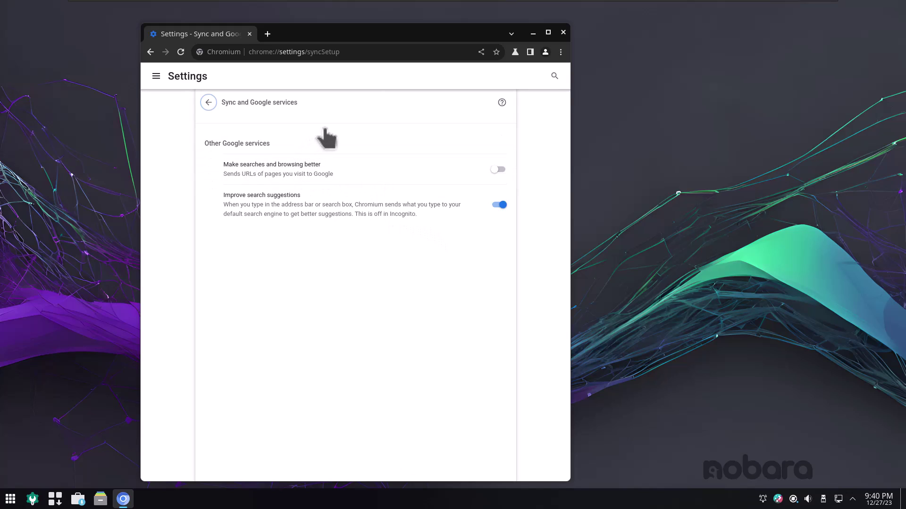
middle_click(232, 35)
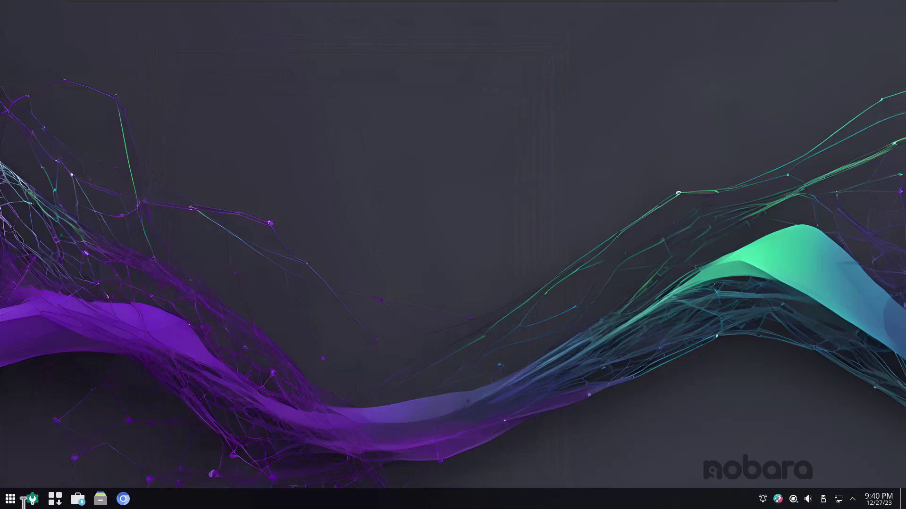
Browse the launcher's Games, Multimedia and System categories.
click(13, 496)
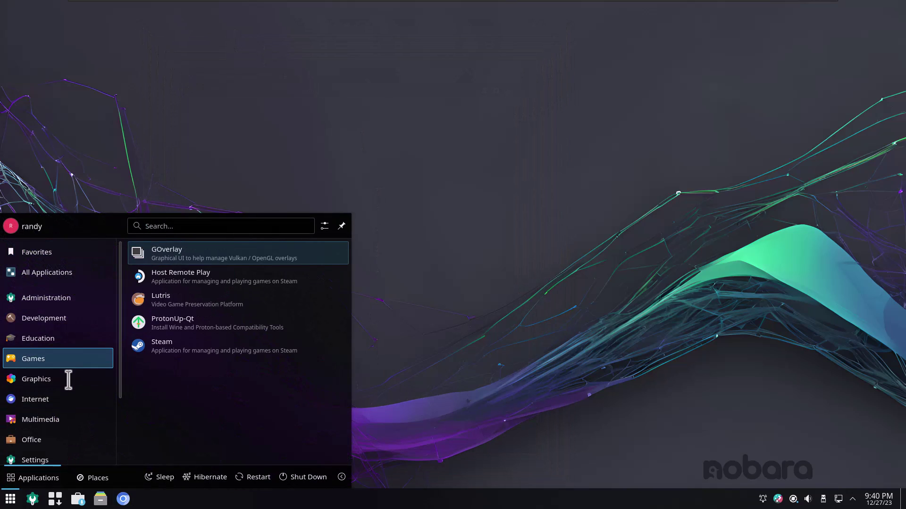
mouse_move(65, 429)
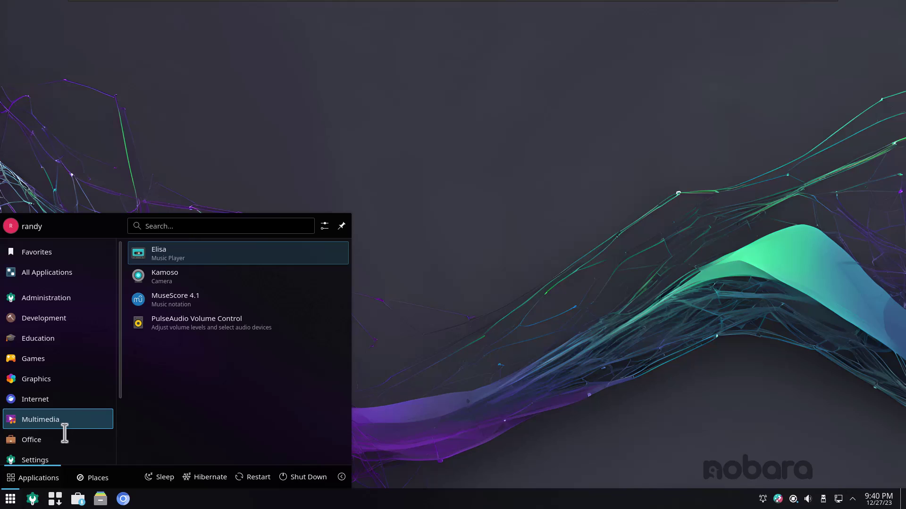
mouse_move(69, 389)
scroll(110, 427, down, 3)
mouse_move(79, 405)
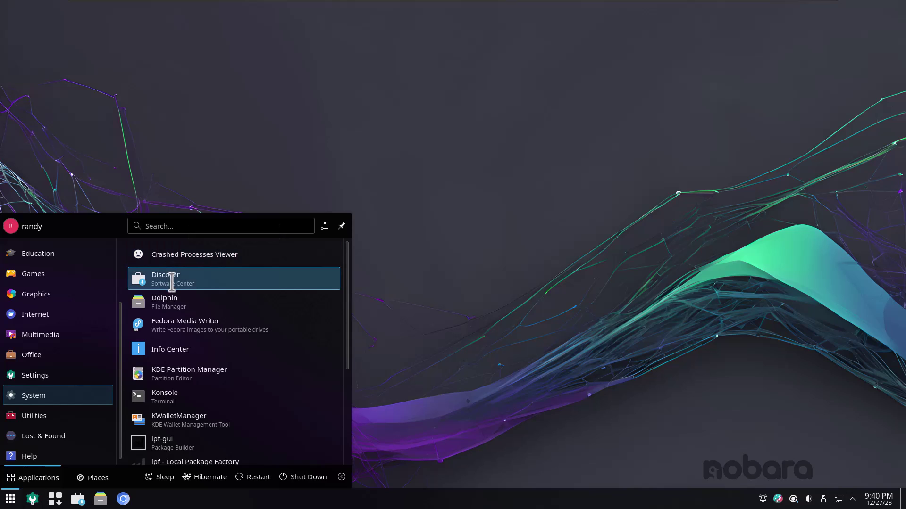
Scroll the Utilities list down to Spectacle, past Ark, Kate and KFind.
scroll(197, 386, down, 2)
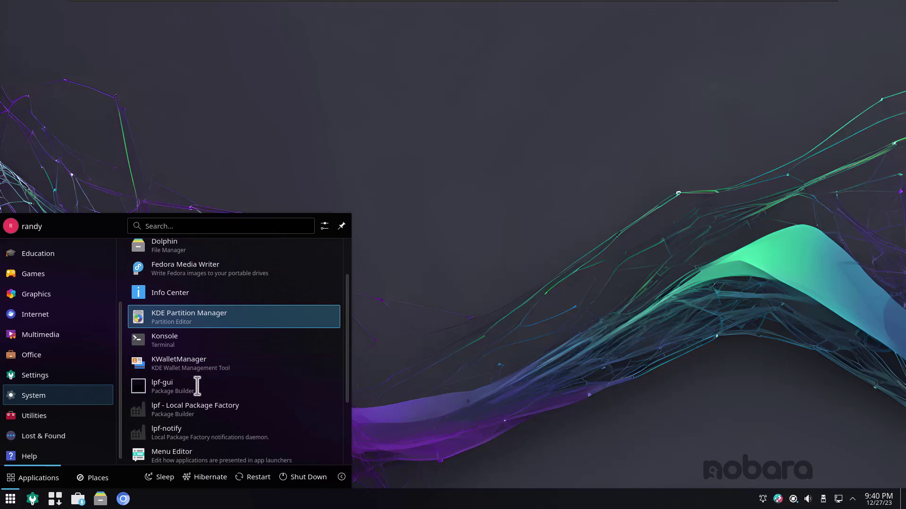
scroll(197, 386, down, 1)
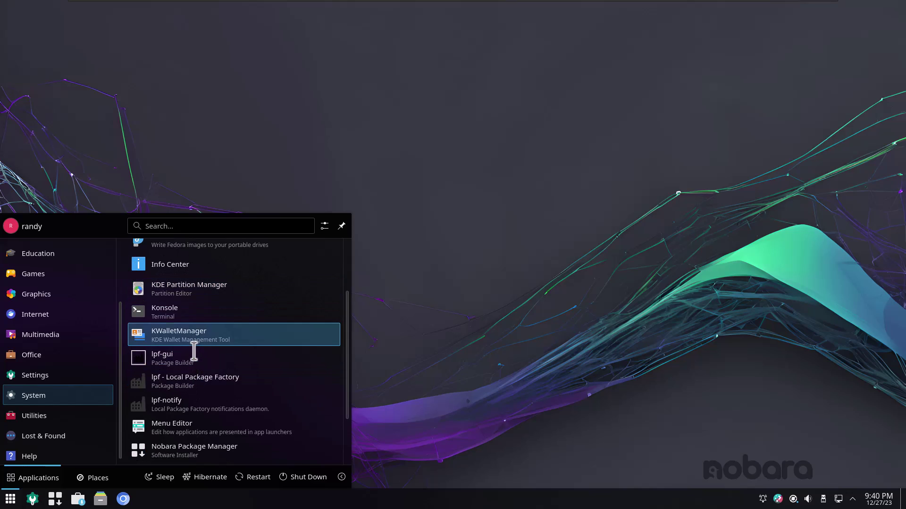
scroll(193, 352, down, 3)
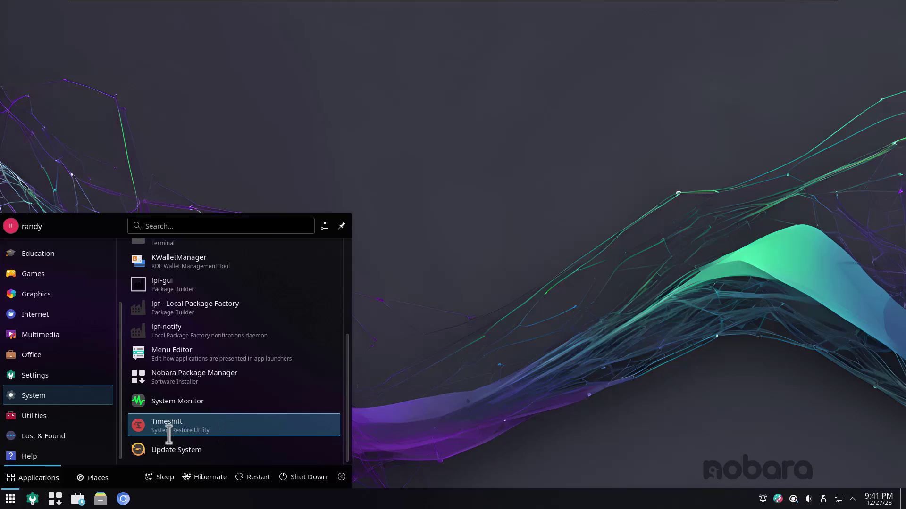
mouse_move(99, 443)
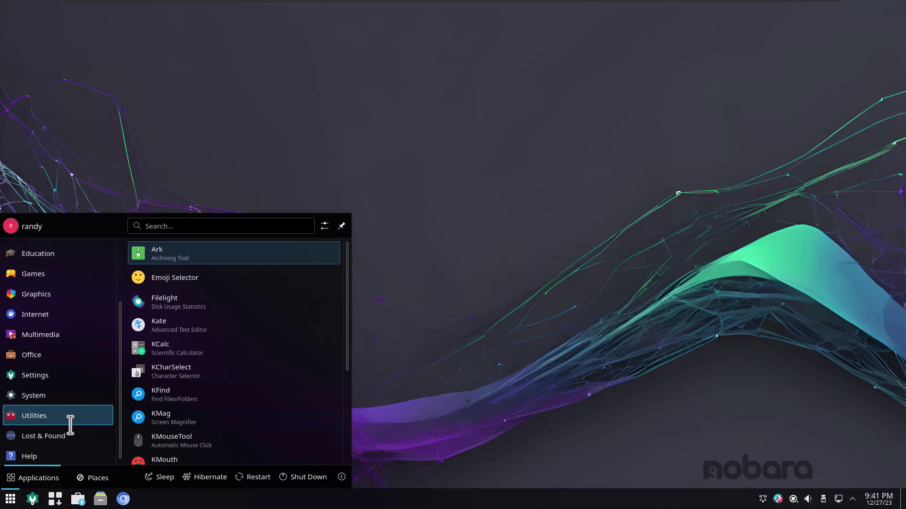
scroll(177, 415, down, 3)
scroll(160, 415, up, 3)
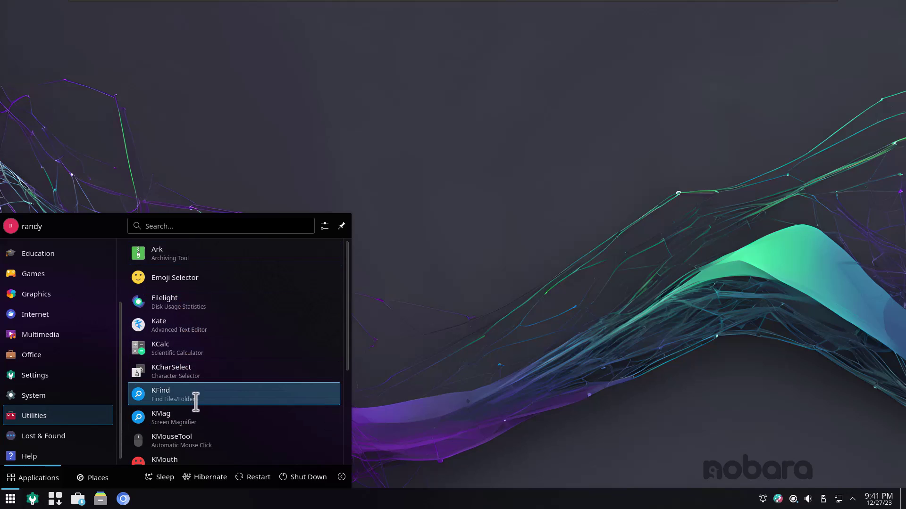
scroll(193, 414, down, 2)
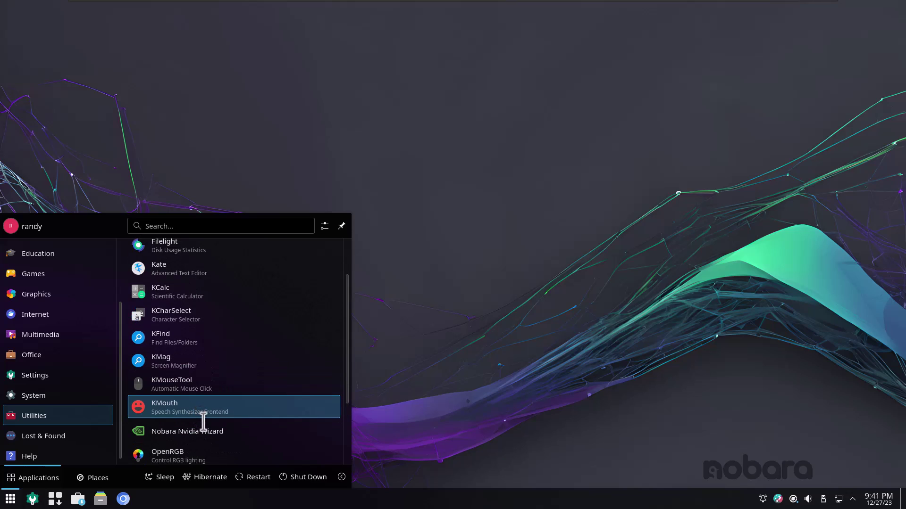
scroll(235, 420, down, 2)
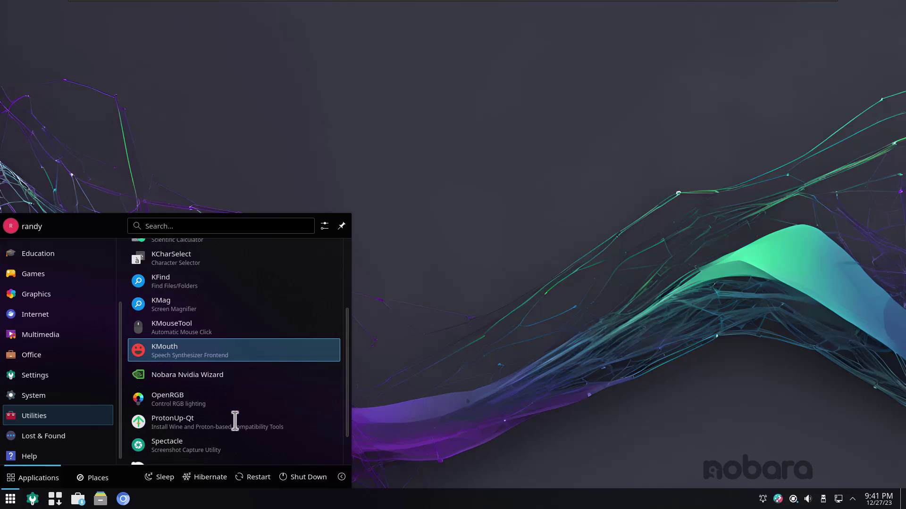
scroll(234, 420, down, 1)
scroll(235, 421, down, 1)
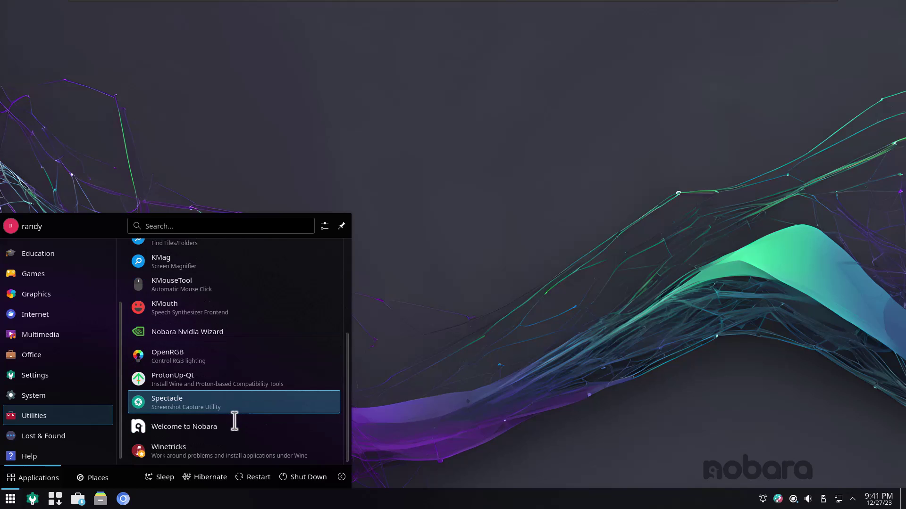
Launch Spectacle and capture a 1151×596 rectangular region of the desktop.
click(208, 412)
drag(416, 115, 313, 79)
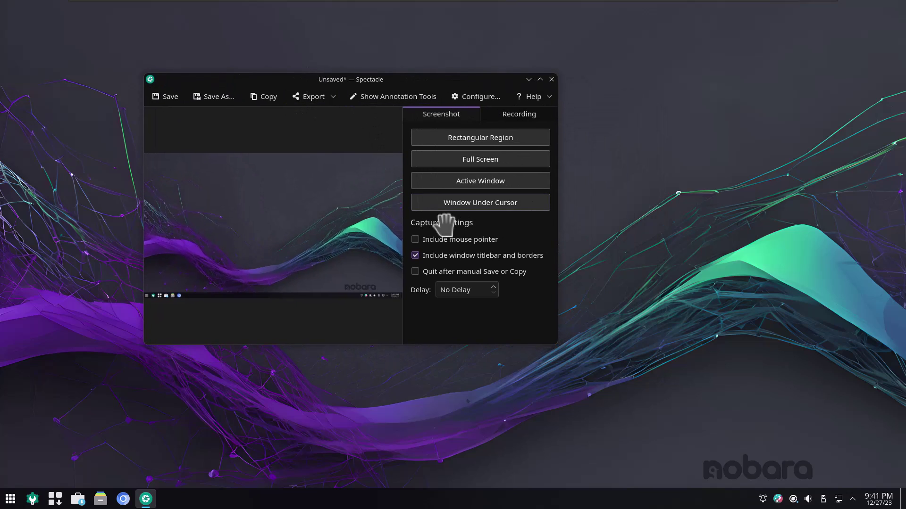
click(460, 138)
mouse_move(161, 77)
mouse_down()
mouse_move(569, 325)
mouse_move(703, 358)
mouse_up()
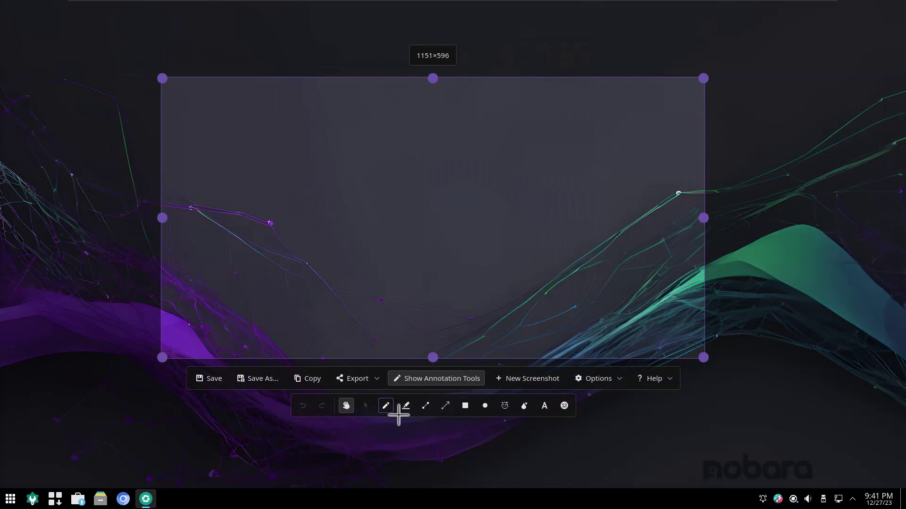
Scribble a red freehand line across the capture with the 4px Freehand tool.
click(394, 412)
mouse_move(374, 203)
mouse_down()
mouse_move(398, 253)
mouse_move(333, 176)
mouse_move(516, 154)
mouse_move(555, 159)
mouse_move(599, 186)
mouse_move(603, 304)
mouse_move(590, 263)
mouse_move(518, 236)
mouse_move(538, 212)
mouse_move(441, 217)
mouse_up()
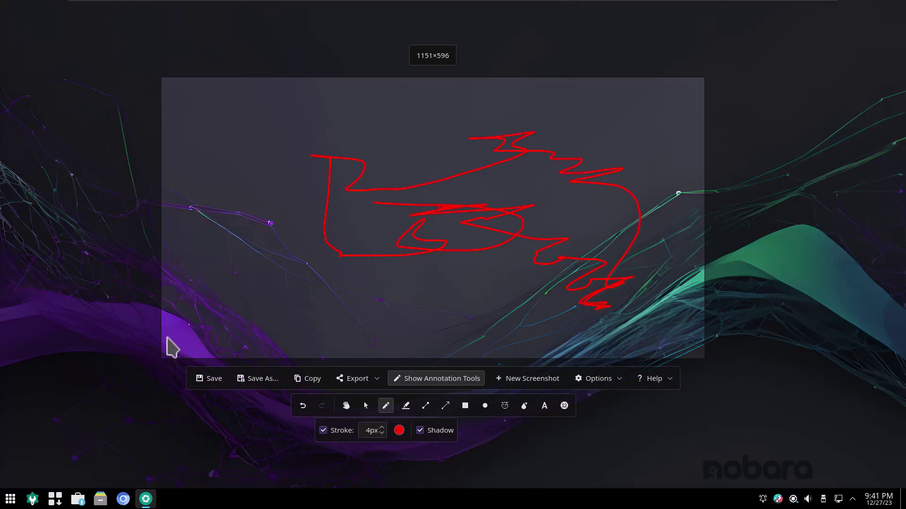
click(10, 499)
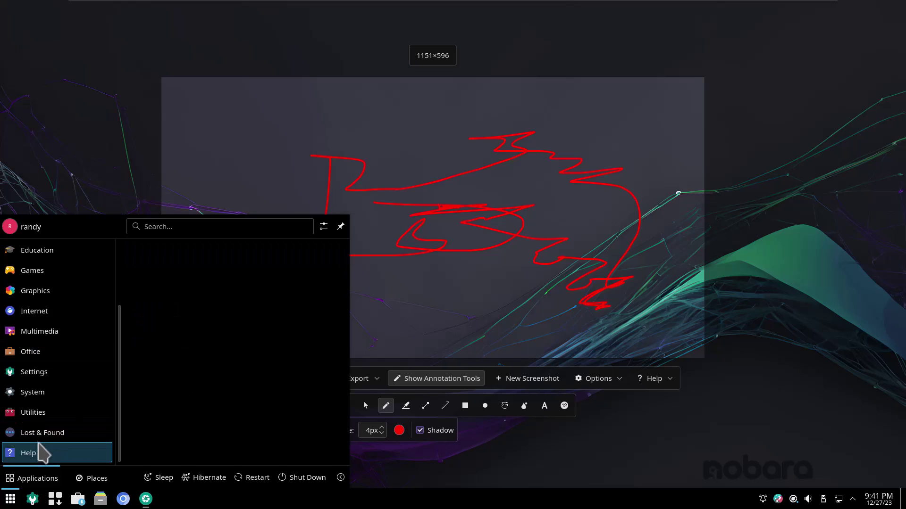
Browse the launcher's Lost & Found and Utilities categories, then close it to return to the capture.
mouse_move(40, 435)
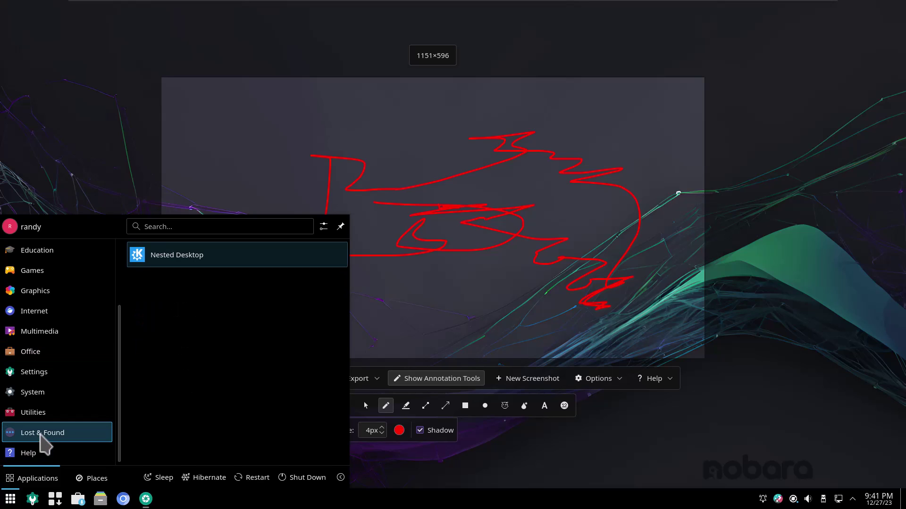
mouse_move(51, 412)
scroll(163, 400, down, 3)
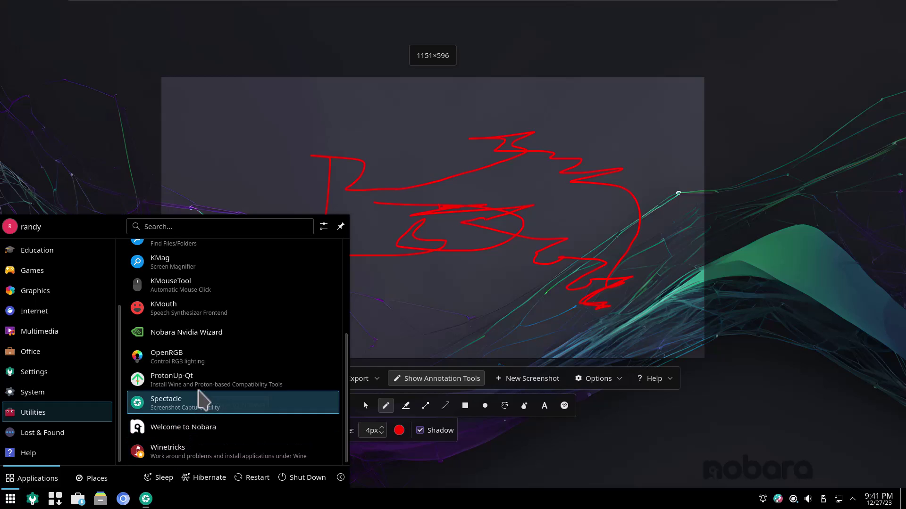
click(735, 376)
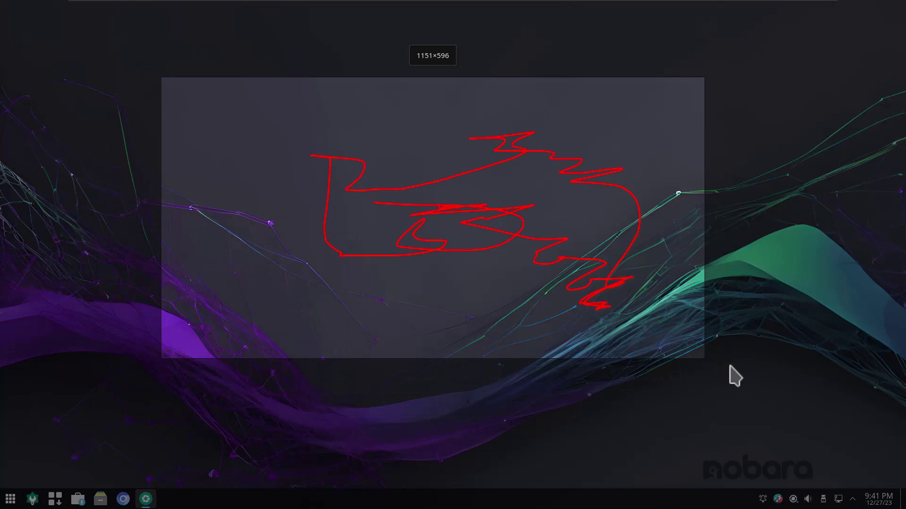